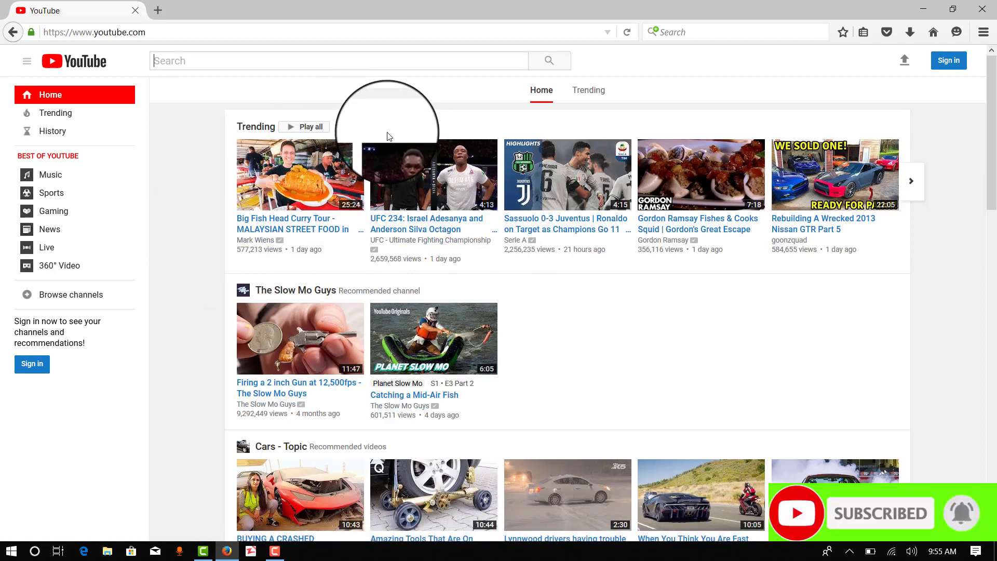
Sign in to YouTube with the first listed Google account, enter the account password, and dismiss the offer to remember the login.
{"action": "left_click", "coordinate": [950, 69]}
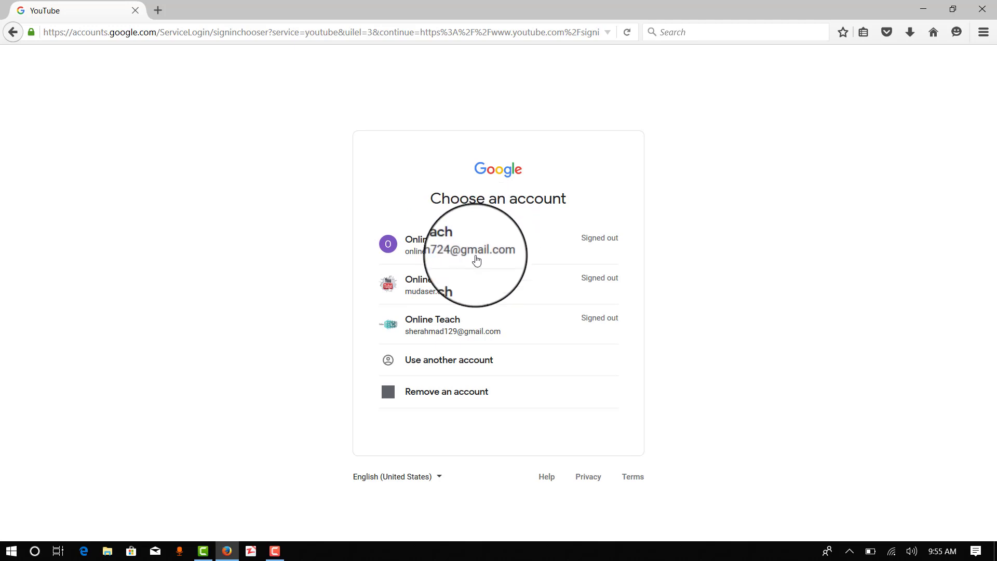
{"action": "left_click", "coordinate": [430, 244]}
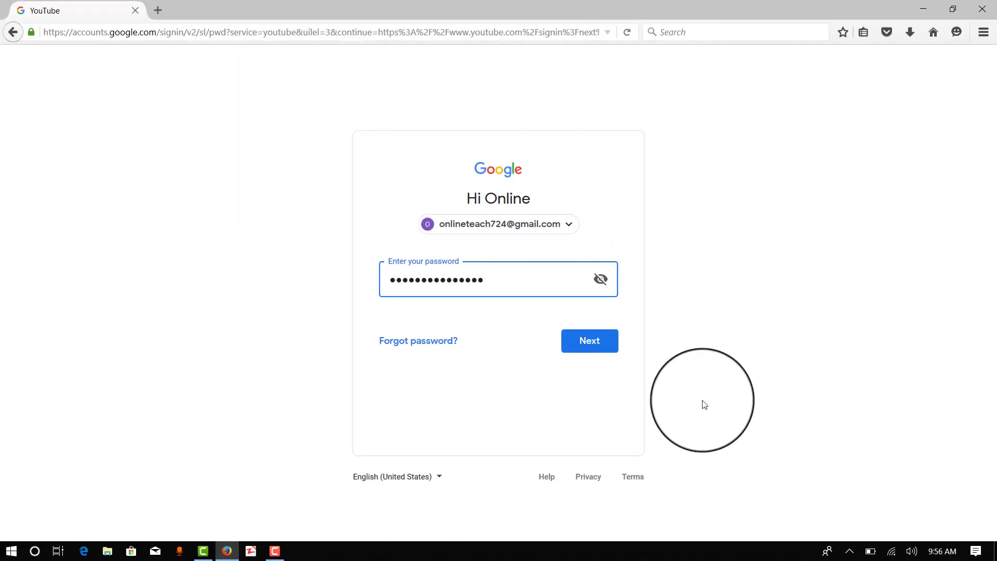
{"action": "left_click", "coordinate": [587, 344]}
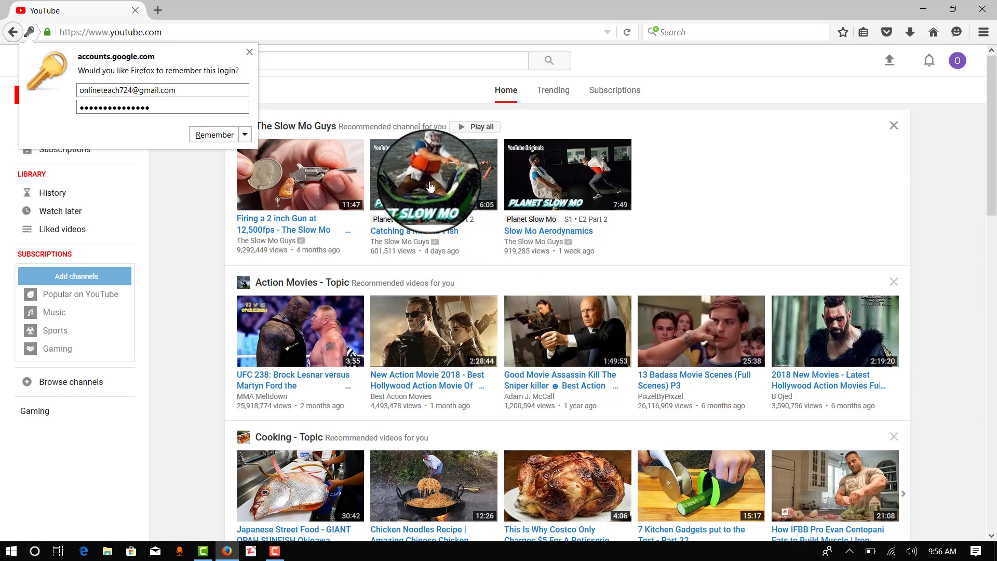
{"action": "left_click", "coordinate": [249, 52]}
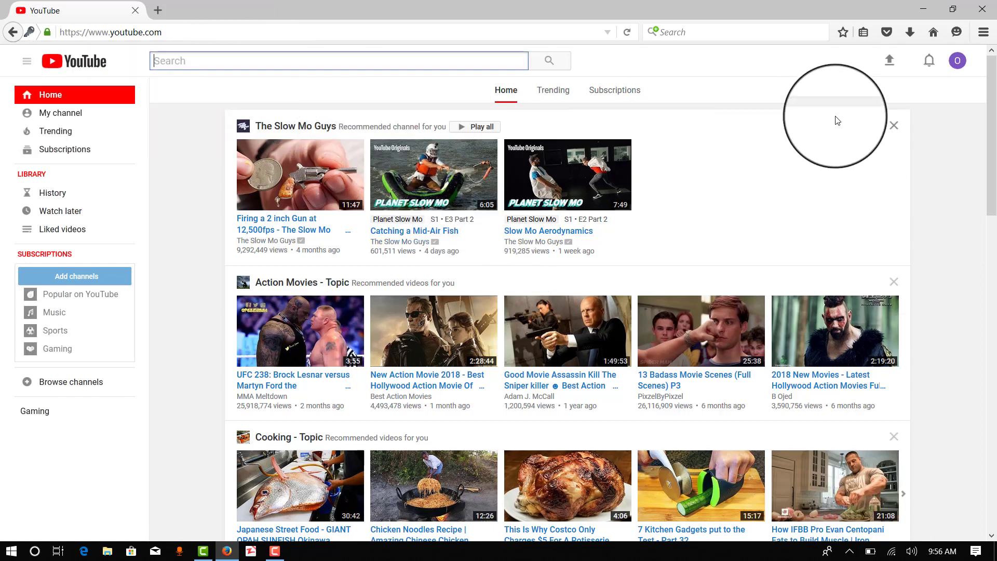
Create a YouTube channel for the signed-in account under the name "Money Earn From Internet".
{"action": "left_click", "coordinate": [956, 63]}
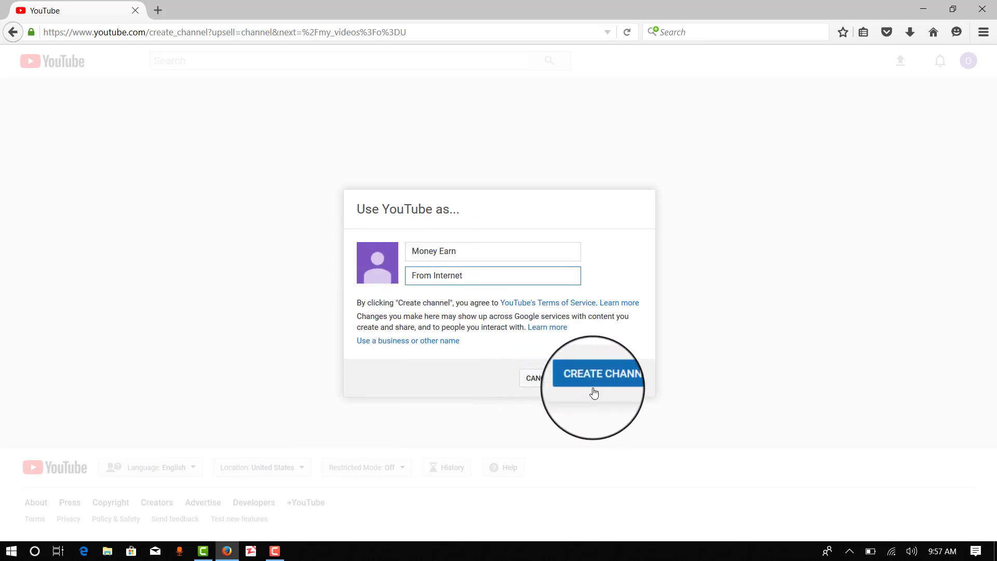
{"action": "left_click", "coordinate": [587, 384]}
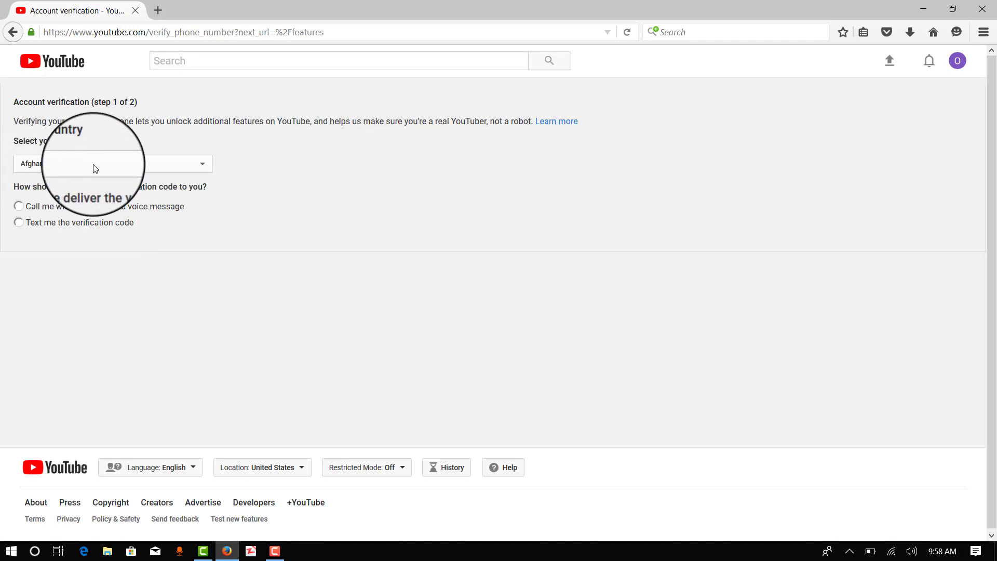
Choose text-message delivery for the account verification code, and return to Status and Features without submitting a phone number.
{"action": "left_click", "coordinate": [19, 223]}
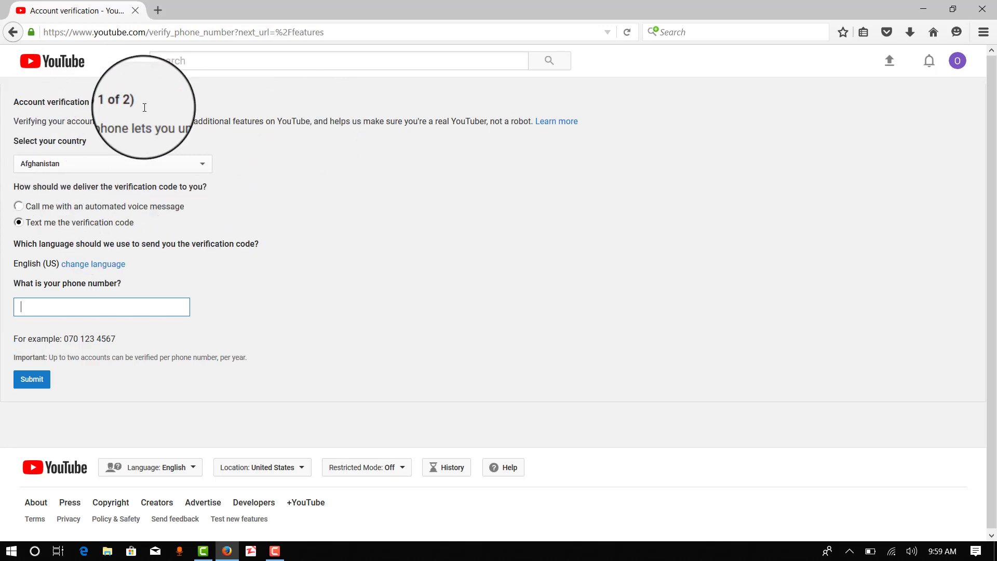
{"action": "left_click", "coordinate": [15, 37]}
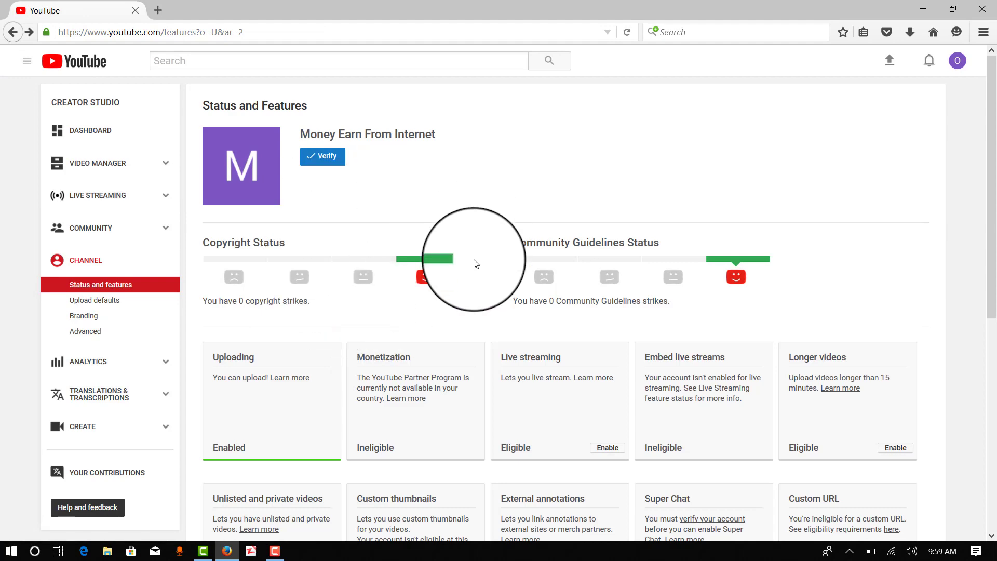
Set the channel's country to United States in the advanced channel settings and save the change.
{"action": "scroll", "coordinate": [415, 254], "scroll_direction": "down", "scroll_amount": 3}
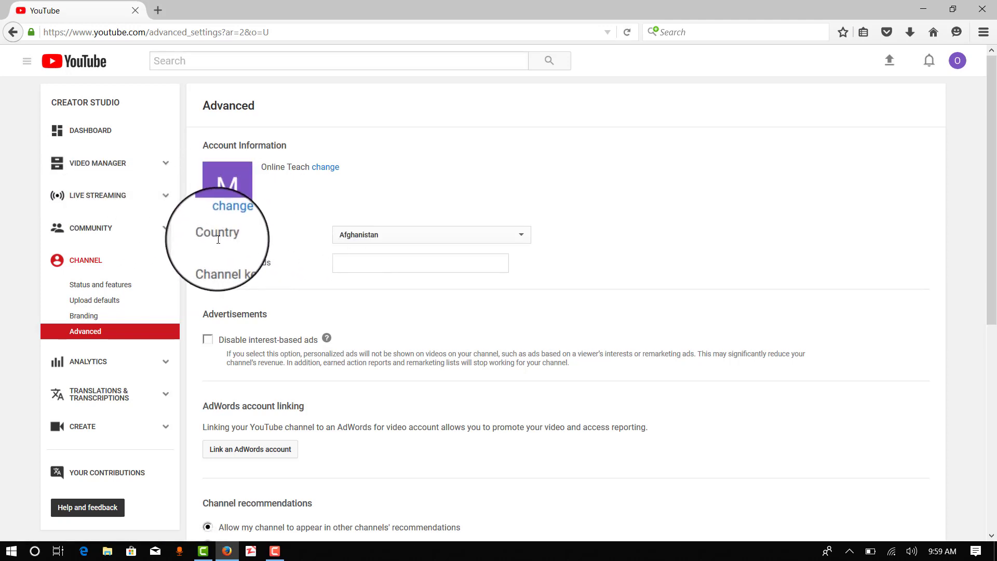
{"action": "left_click", "coordinate": [426, 244]}
{"action": "scroll", "coordinate": [397, 297], "scroll_direction": "down", "scroll_amount": 10}
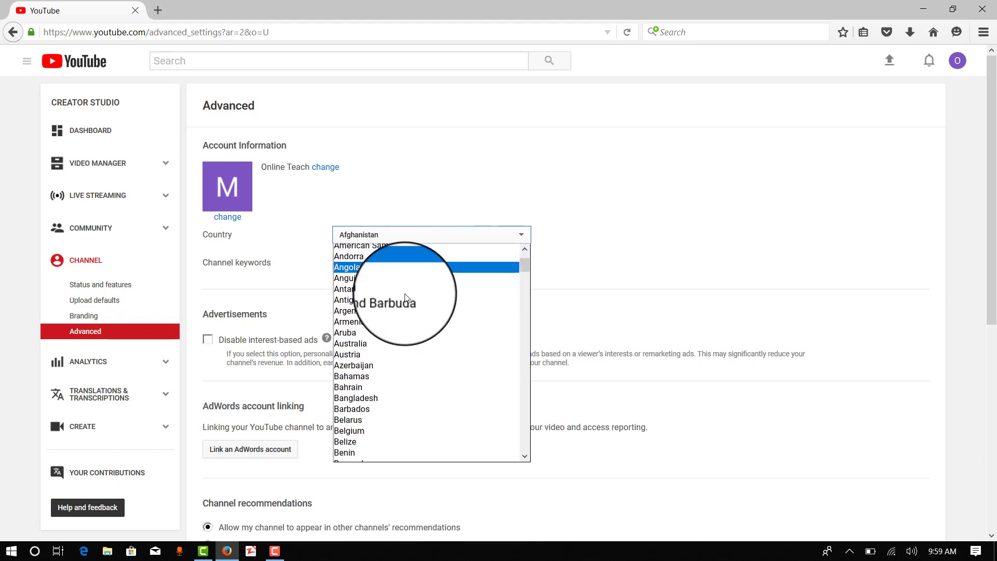
{"action": "scroll", "coordinate": [397, 297], "scroll_direction": "down", "scroll_amount": 20}
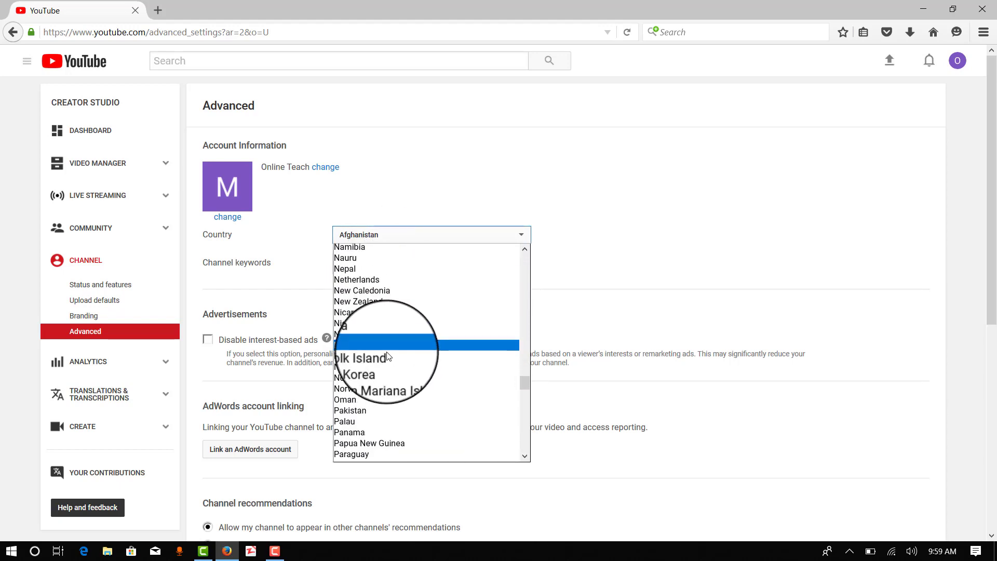
{"action": "scroll", "coordinate": [388, 356], "scroll_direction": "down", "scroll_amount": 11}
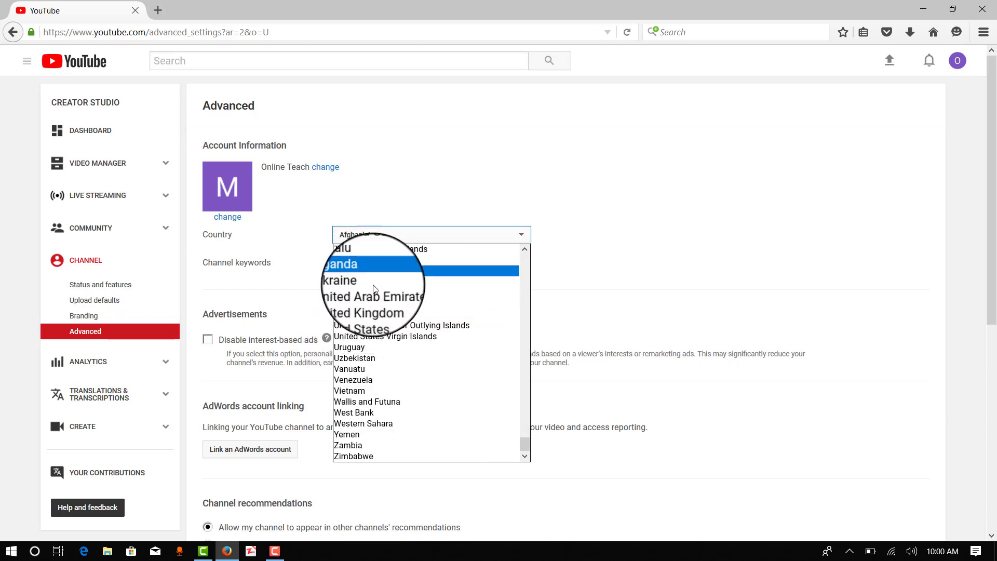
{"action": "left_click", "coordinate": [387, 314]}
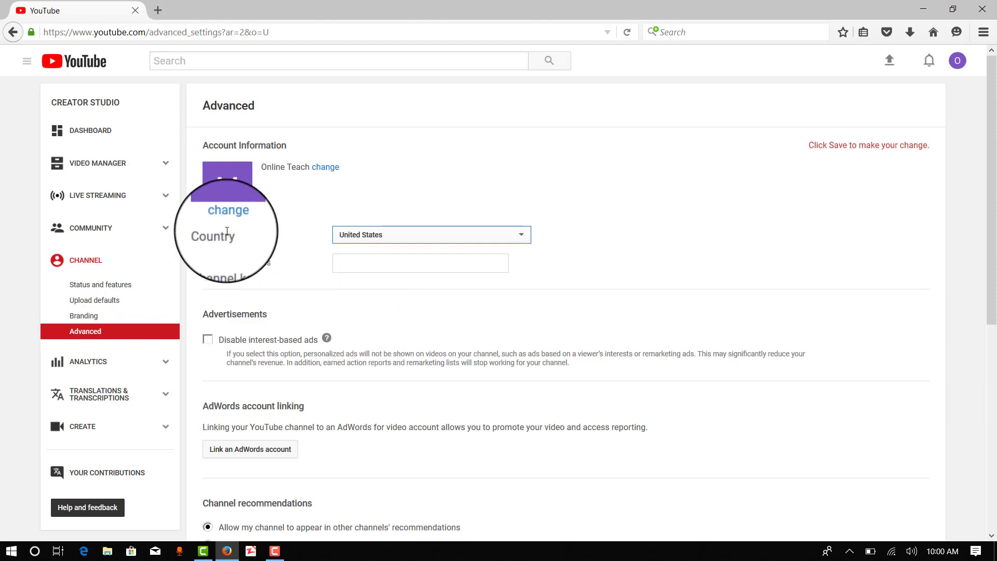
{"action": "scroll", "coordinate": [663, 250], "scroll_direction": "down", "scroll_amount": 7}
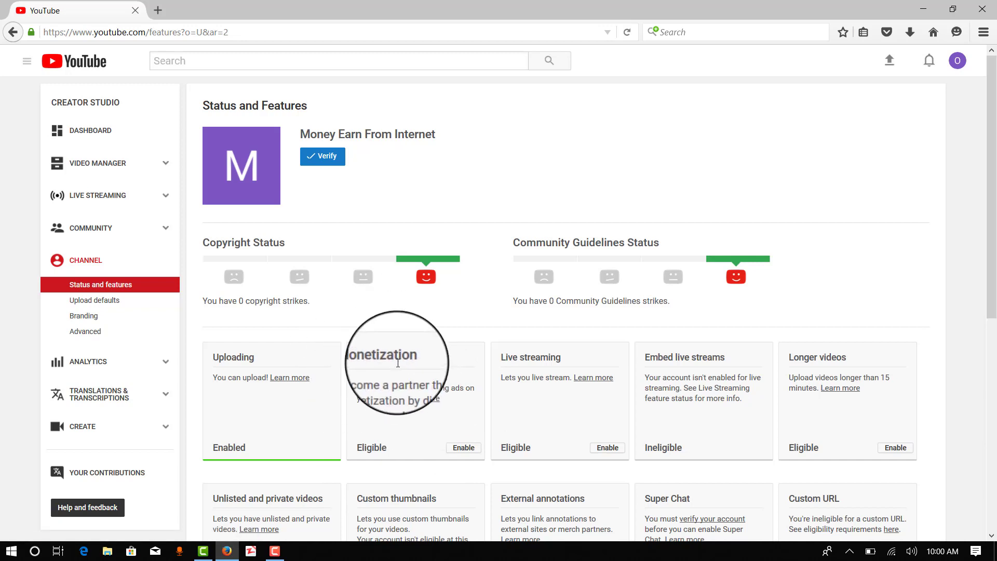
Start enabling monetization for the channel and agree to all three YouTube Partner Program statements.
{"action": "left_click", "coordinate": [460, 451]}
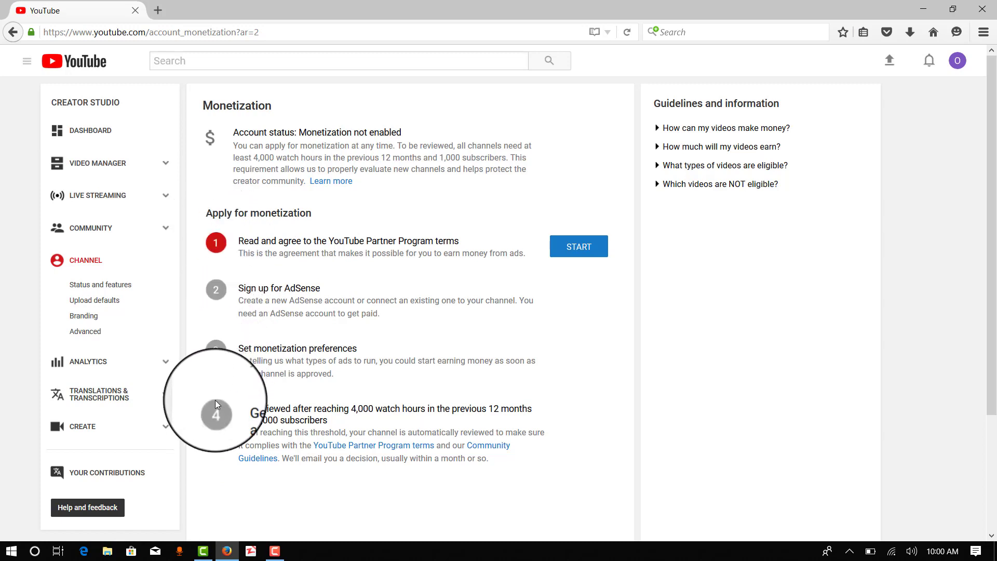
{"action": "left_click", "coordinate": [573, 251]}
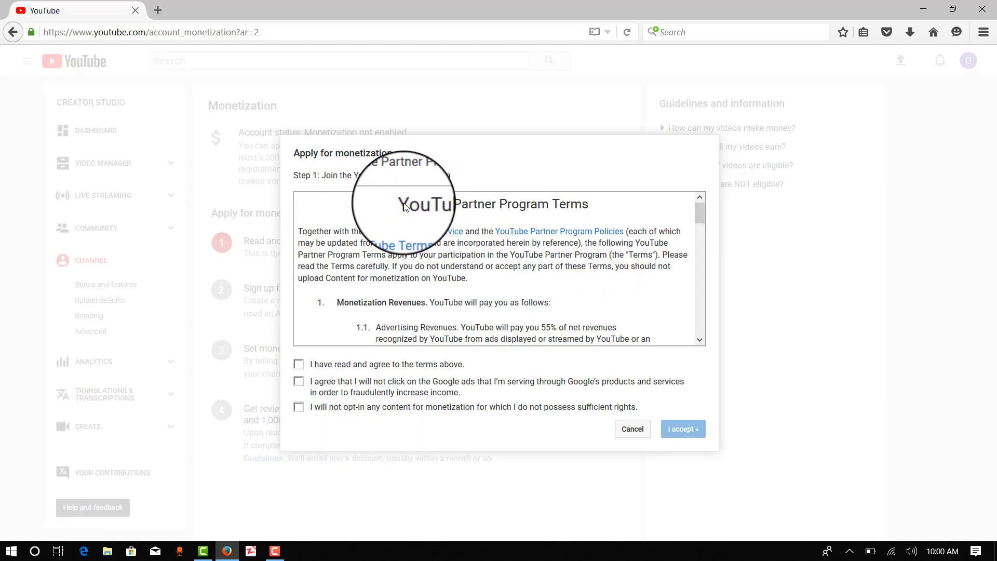
{"action": "scroll", "coordinate": [588, 285], "scroll_direction": "down", "scroll_amount": 20}
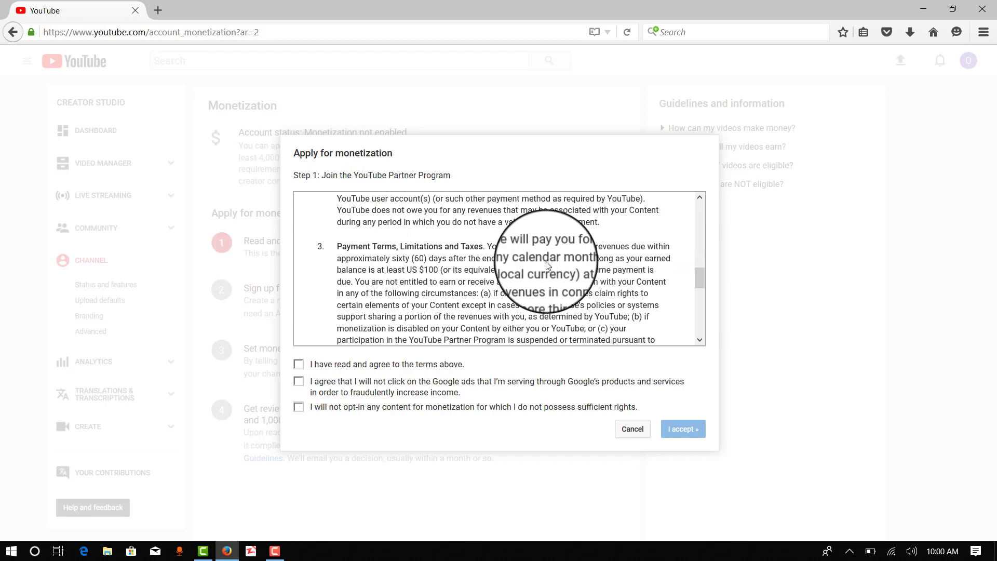
{"action": "left_click", "coordinate": [298, 364]}
{"action": "left_click", "coordinate": [299, 381]}
{"action": "left_click", "coordinate": [298, 407]}
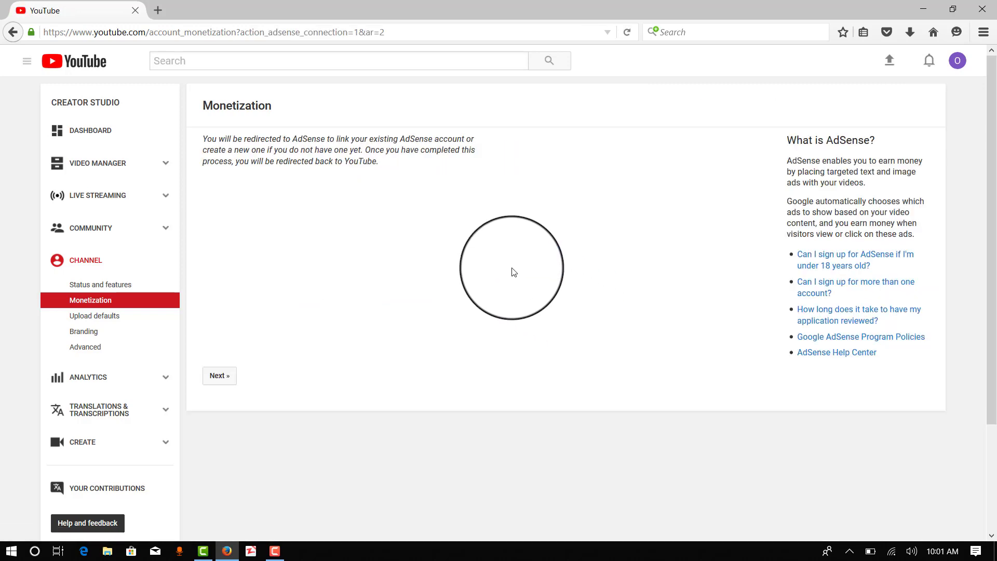
Associate the channel with AdSense using the channel's own Google account, skip the homepage introduction, and return to YouTube.
{"action": "left_click", "coordinate": [216, 375]}
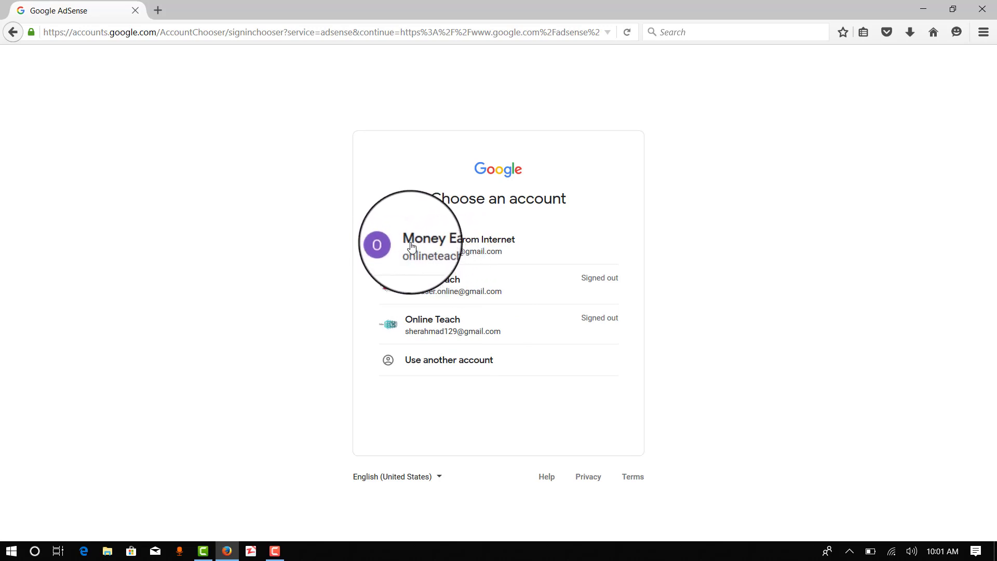
{"action": "left_click", "coordinate": [461, 244]}
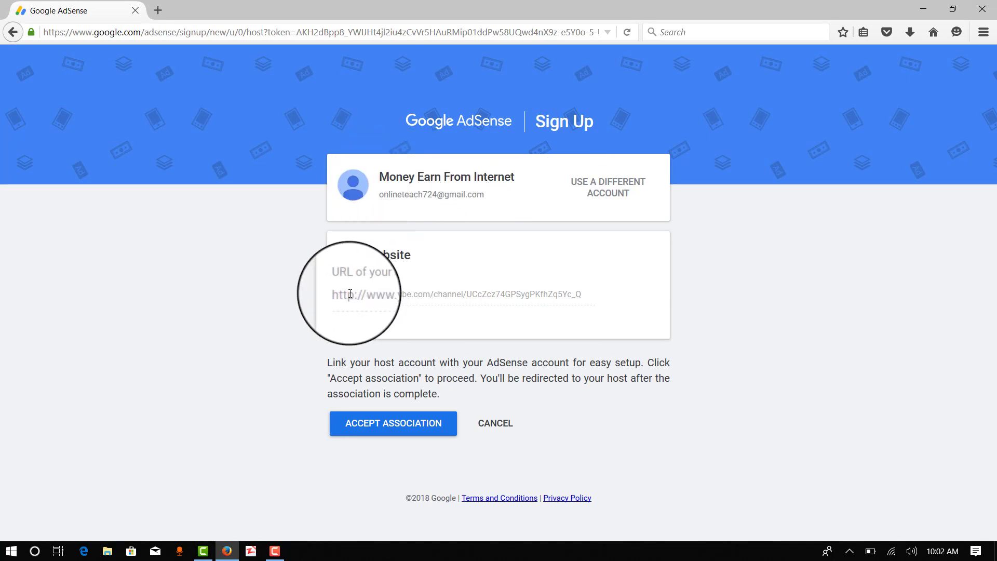
{"action": "left_click_drag", "start_coordinate": [340, 296], "coordinate": [562, 311]}
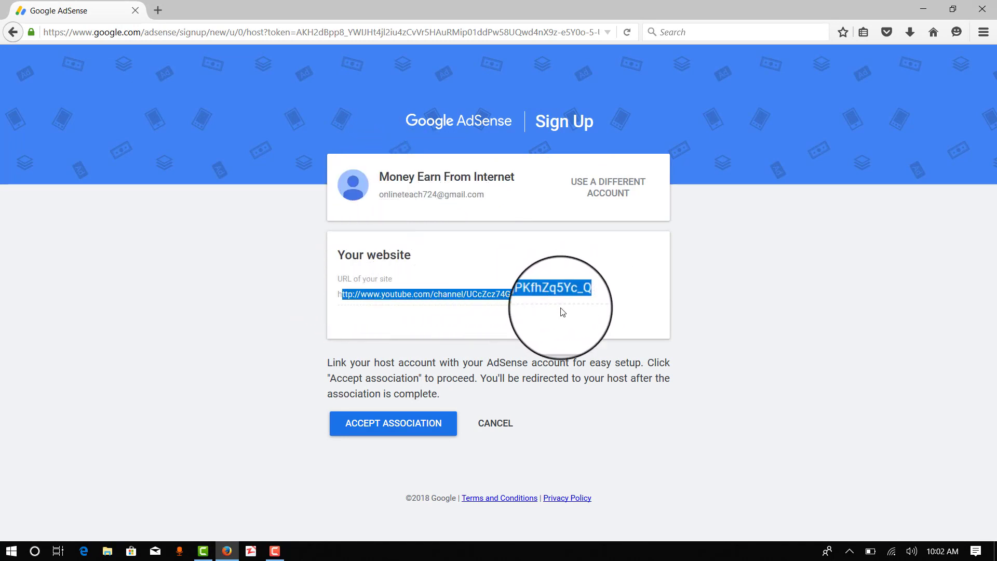
{"action": "left_click", "coordinate": [408, 424]}
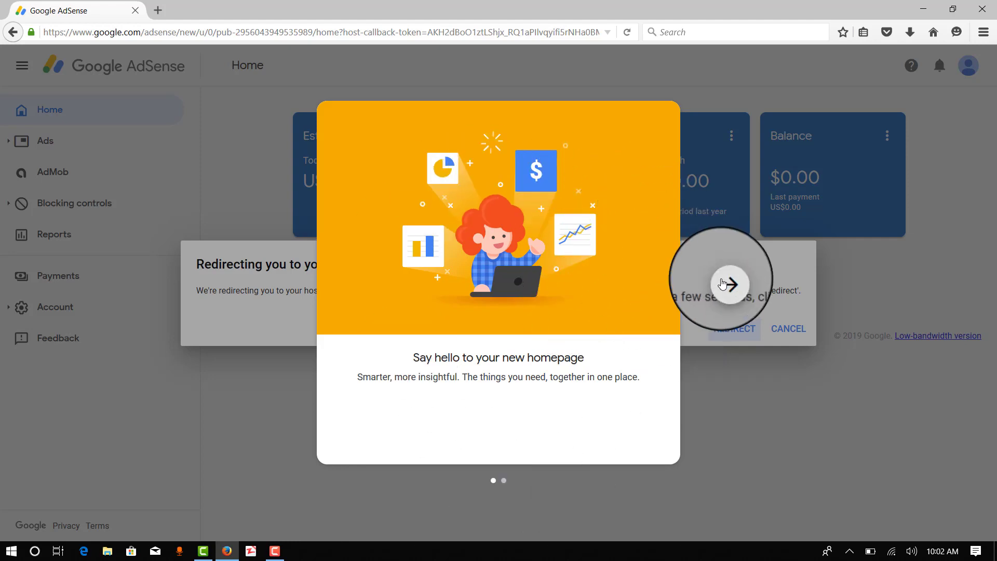
{"action": "left_click", "coordinate": [721, 283]}
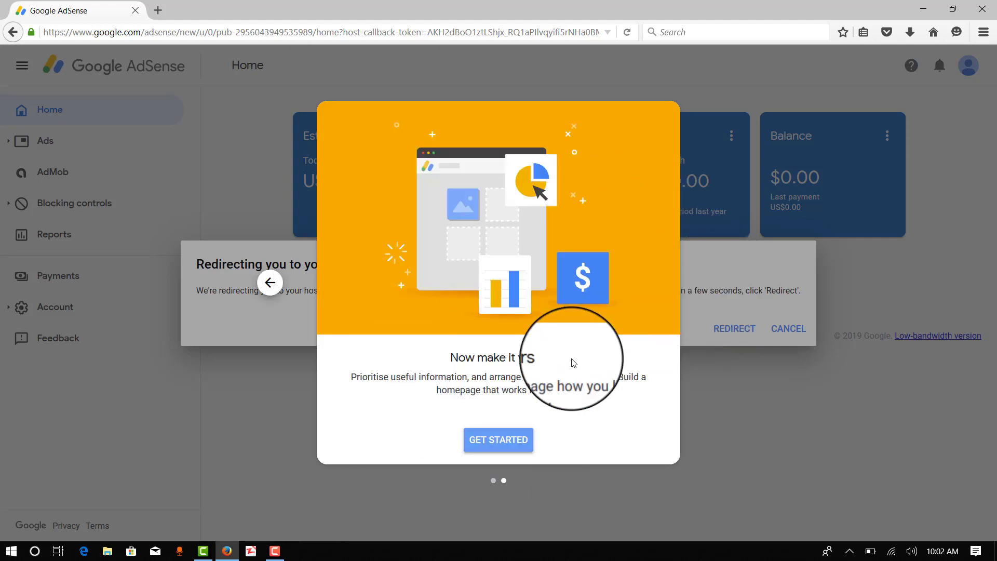
{"action": "left_click", "coordinate": [497, 440]}
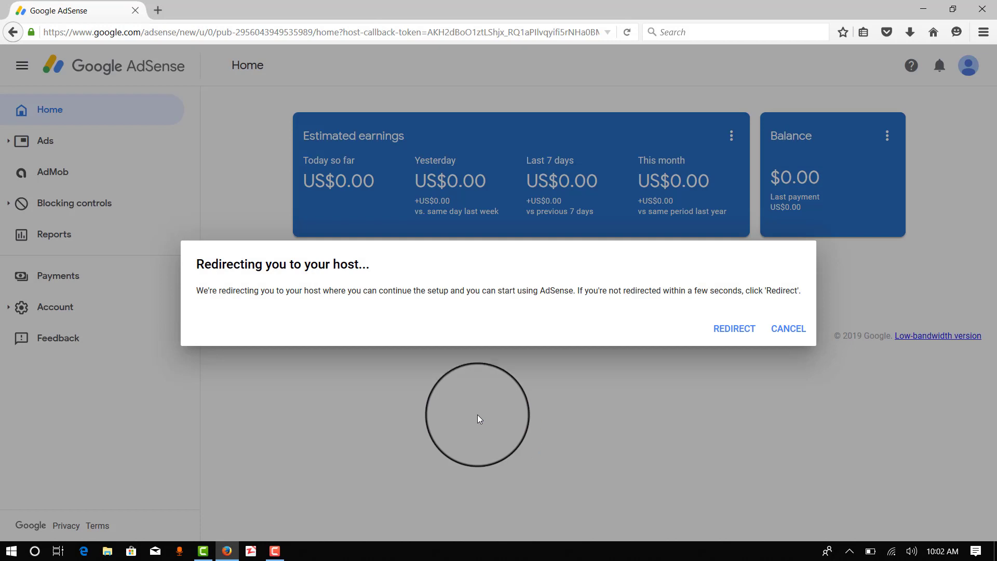
{"action": "left_click", "coordinate": [725, 332]}
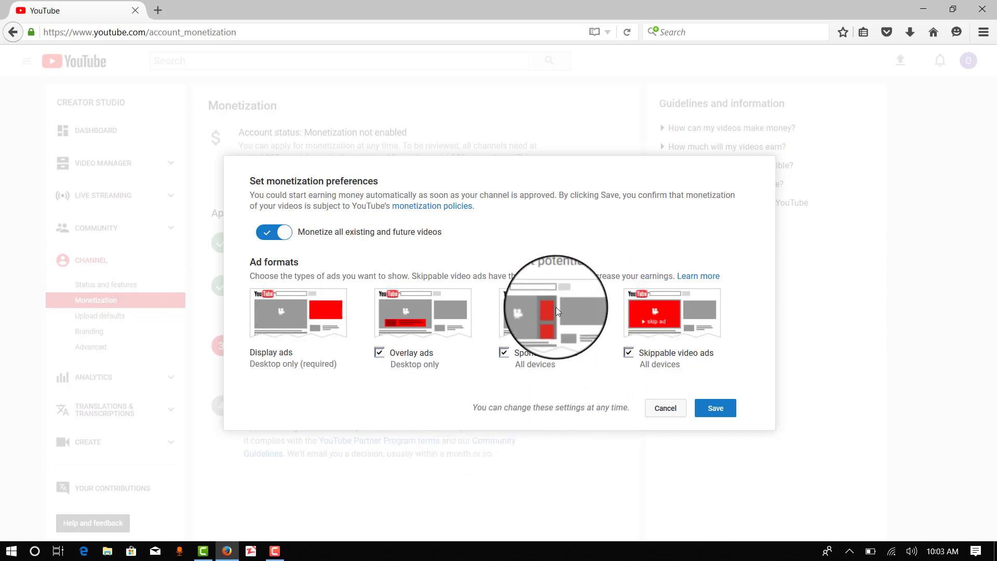
Save the monetization preferences with all existing and future videos monetized and all ad formats enabled.
{"action": "left_click", "coordinate": [709, 413]}
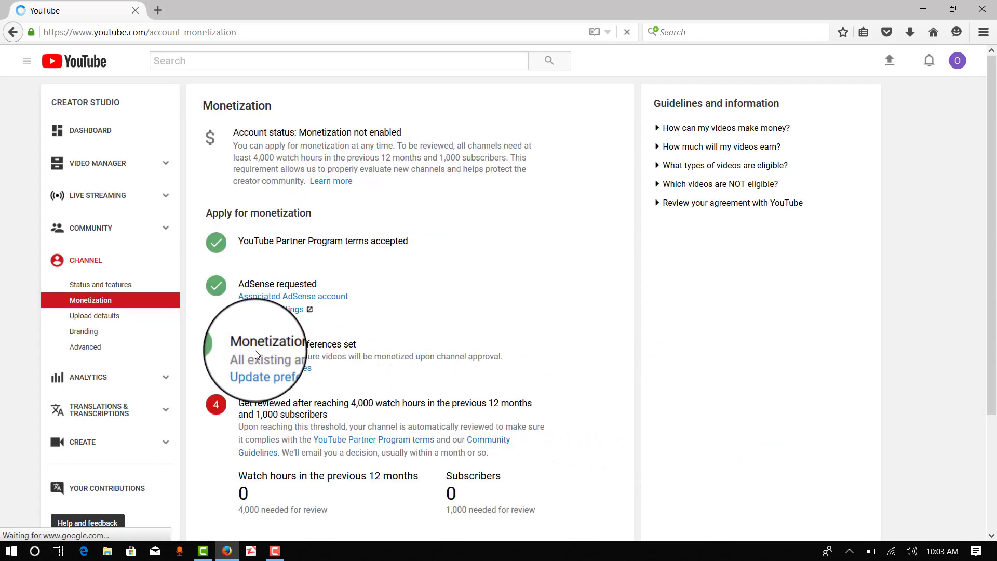
Examine the monetization application's completed steps and the watch-hour and subscriber requirements for the channel review.
{"action": "scroll", "coordinate": [366, 354], "scroll_direction": "down", "scroll_amount": 2}
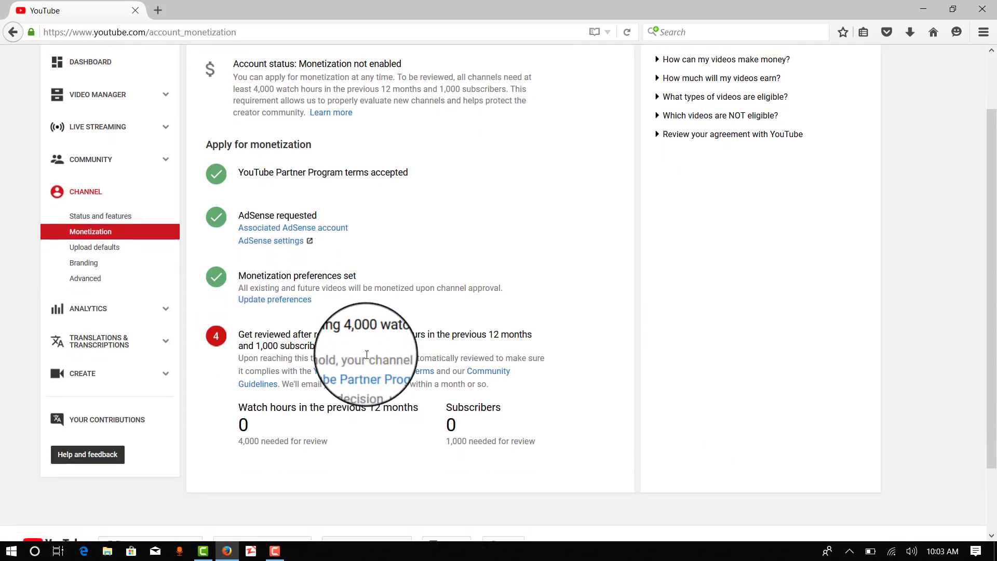
{"action": "scroll", "coordinate": [367, 355], "scroll_direction": "down", "scroll_amount": 2}
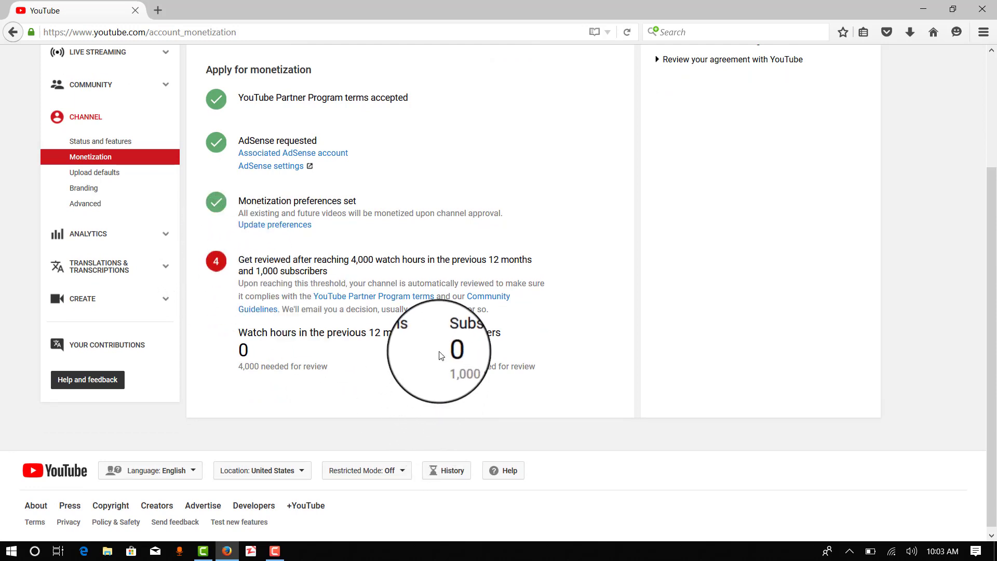
{"action": "left_click_drag", "start_coordinate": [452, 333], "coordinate": [450, 366]}
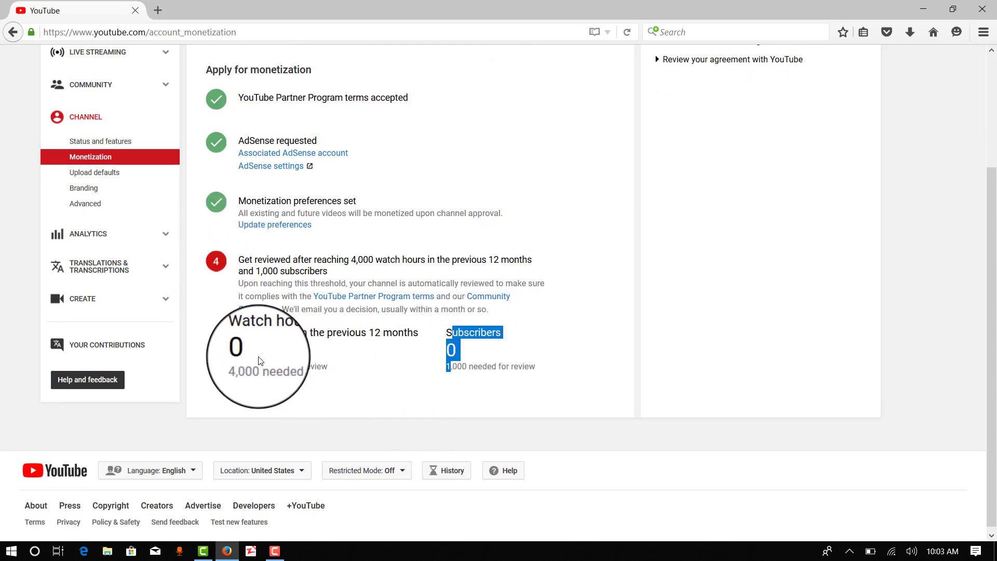
{"action": "left_click_drag", "start_coordinate": [241, 367], "coordinate": [324, 377]}
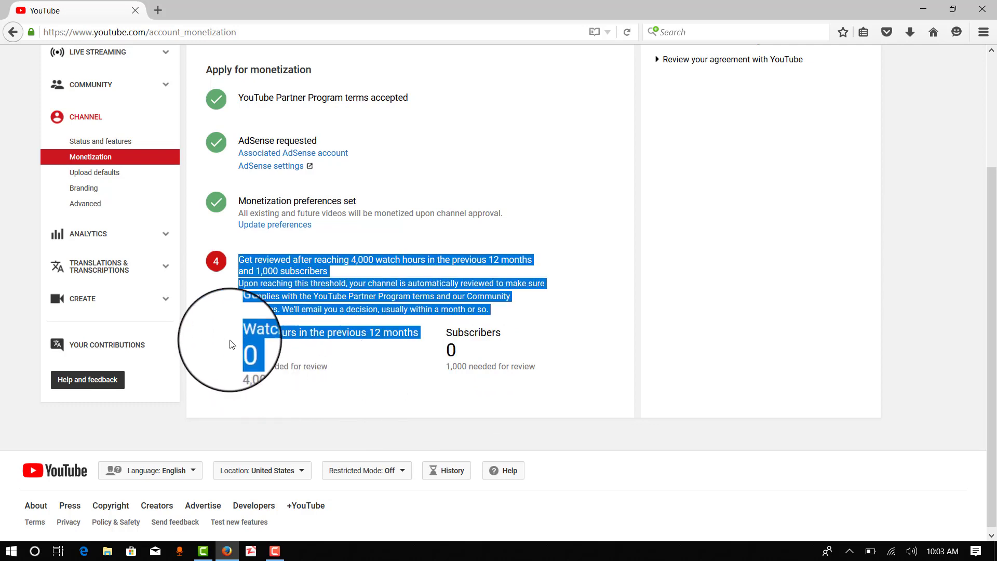
{"action": "left_click", "coordinate": [216, 330]}
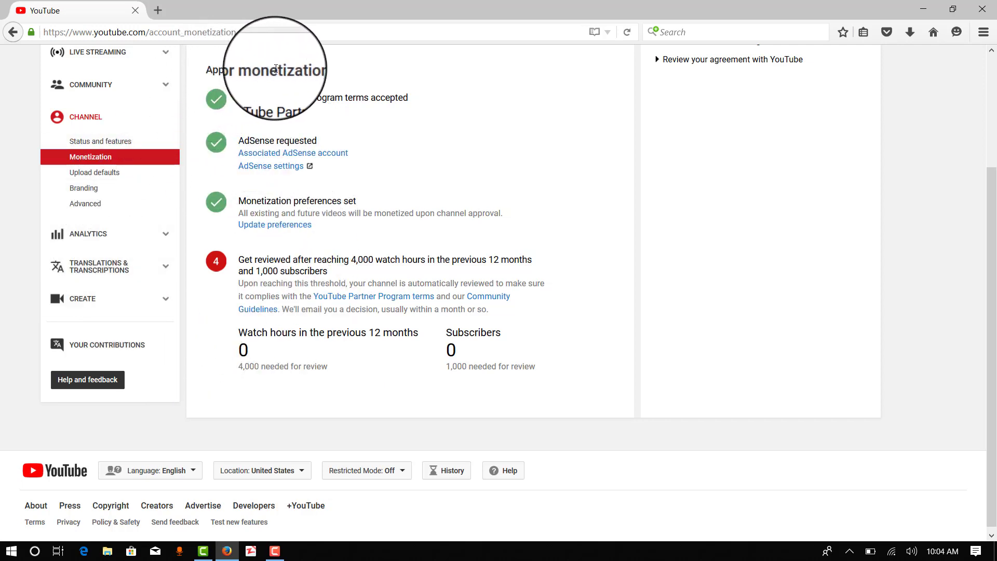
{"action": "scroll", "coordinate": [275, 68], "scroll_direction": "up", "scroll_amount": 3}
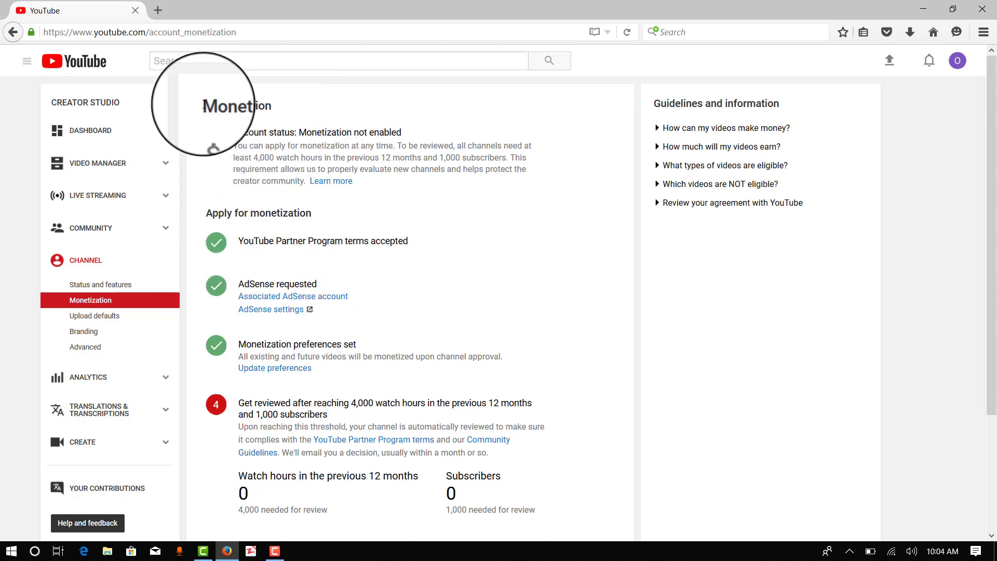
{"action": "scroll", "coordinate": [364, 405], "scroll_direction": "down", "scroll_amount": 2}
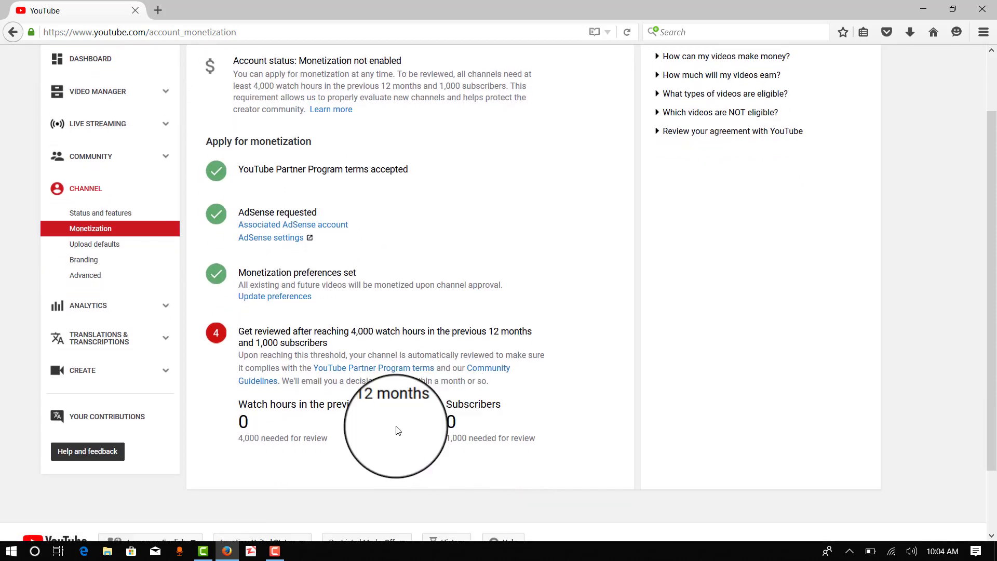
{"action": "scroll", "coordinate": [244, 410], "scroll_direction": "up", "scroll_amount": 2}
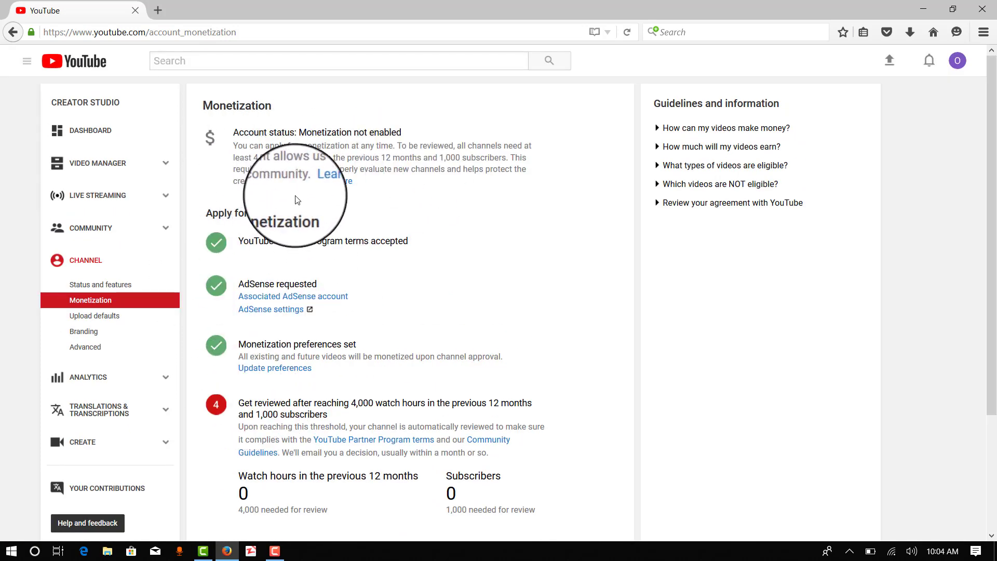
{"action": "scroll", "coordinate": [290, 212], "scroll_direction": "down", "scroll_amount": 2}
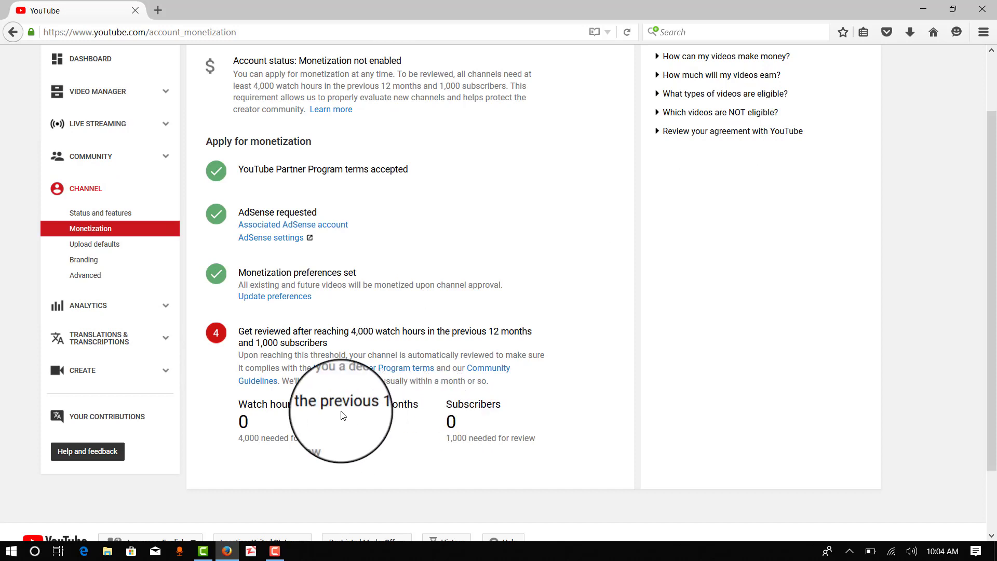
Review the watch hours and subscribers still needed under the fourth step of the monetization application.
{"action": "triple_click", "coordinate": [449, 425]}
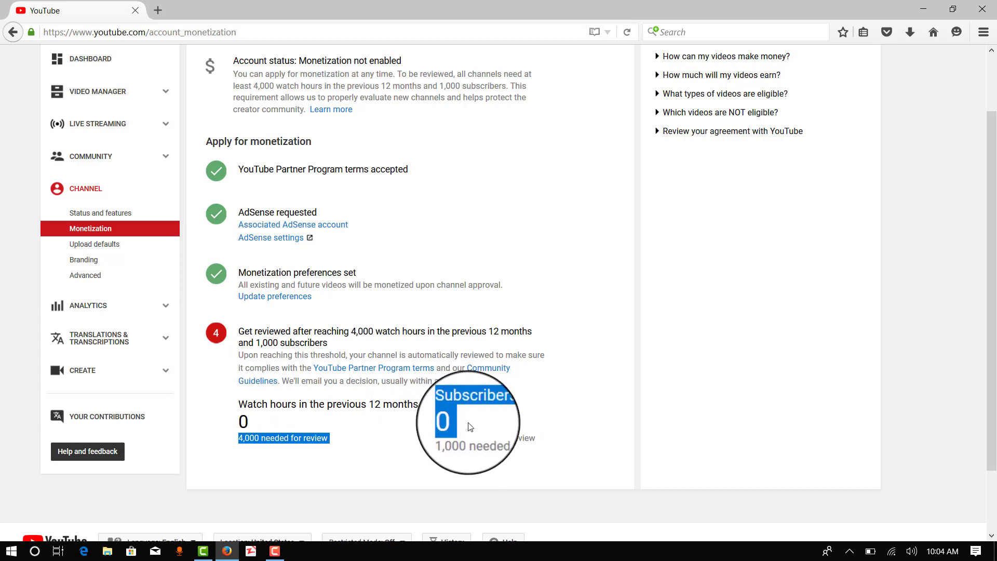
{"action": "left_click_drag", "start_coordinate": [446, 438], "coordinate": [291, 438]}
{"action": "left_click", "coordinate": [247, 438]}
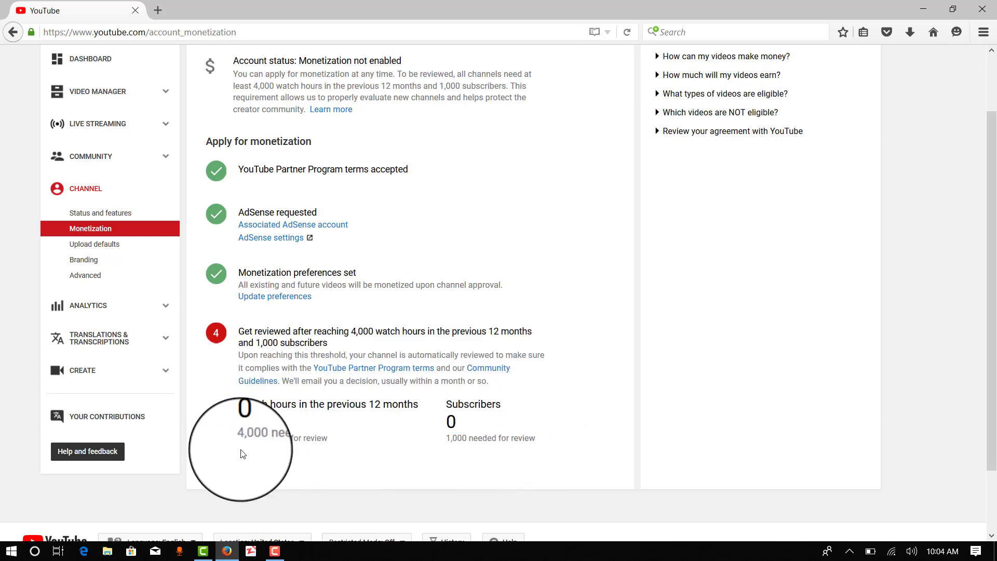
{"action": "triple_click", "coordinate": [249, 441]}
{"action": "left_click", "coordinate": [324, 450]}
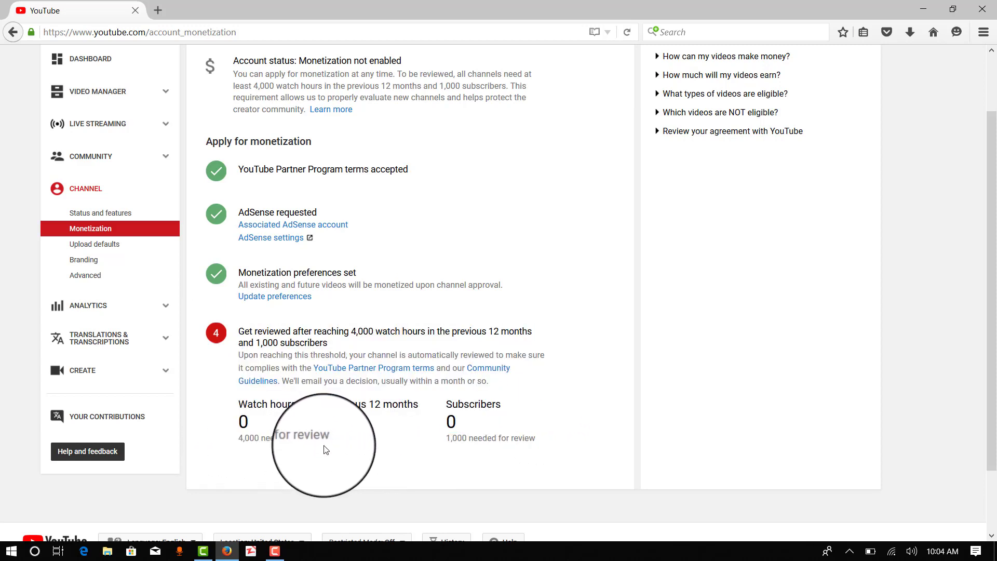
{"action": "triple_click", "coordinate": [330, 445]}
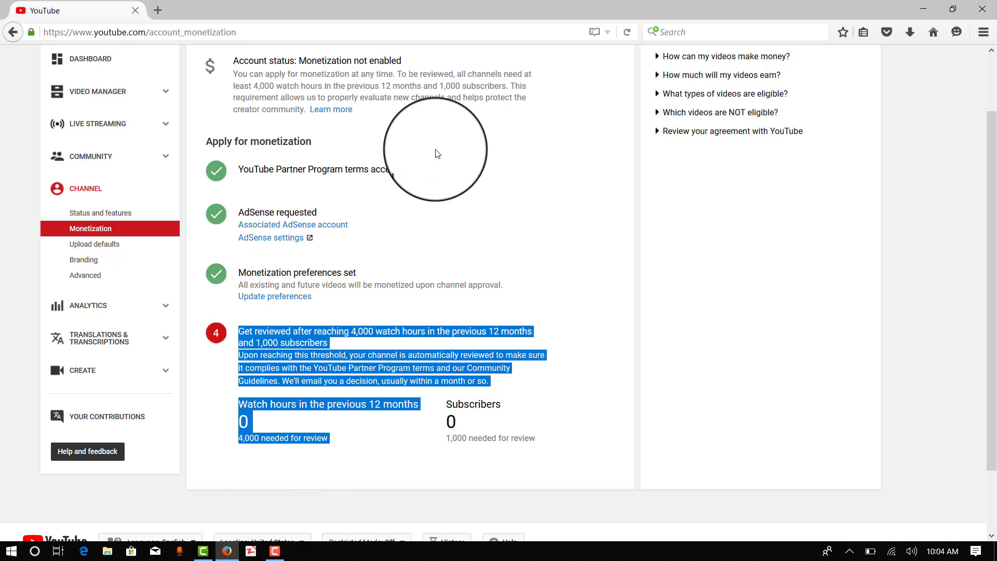
{"action": "left_click", "coordinate": [459, 204]}
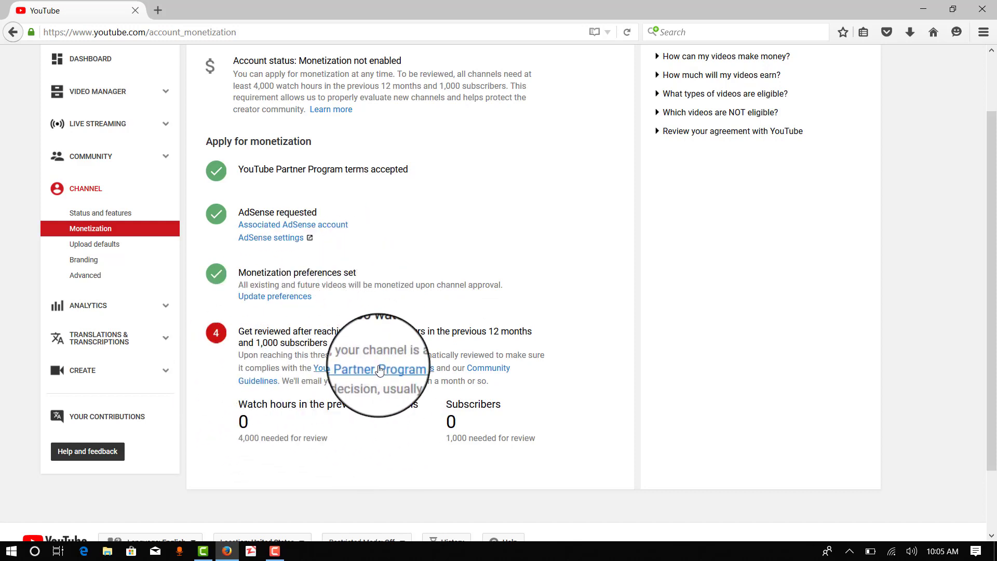
Open the channel's Status and Features page and check the copyright, Community Guidelines and monetization statuses.
{"action": "scroll", "coordinate": [378, 348], "scroll_direction": "up", "scroll_amount": 3}
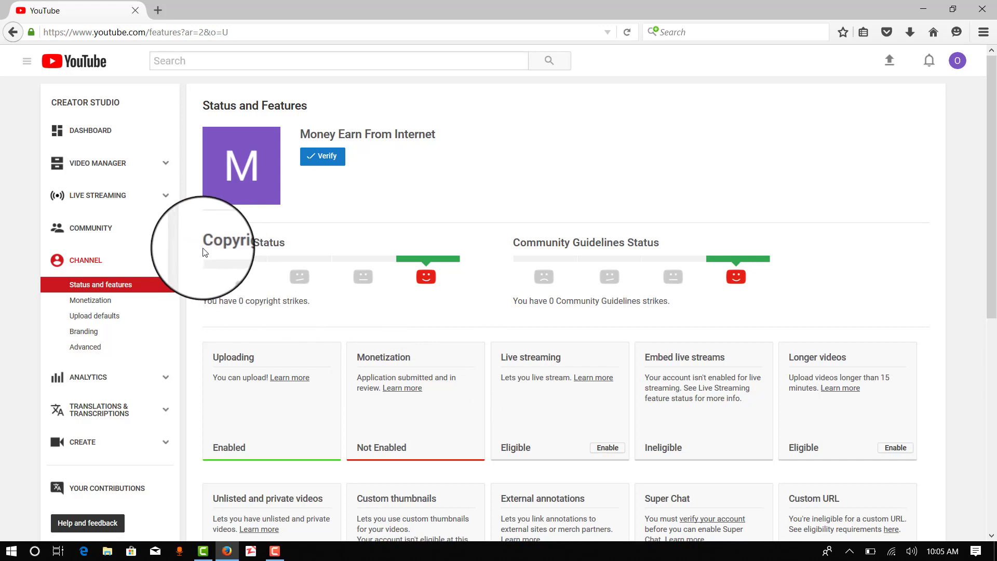
{"action": "left_click_drag", "start_coordinate": [204, 248], "coordinate": [300, 252]}
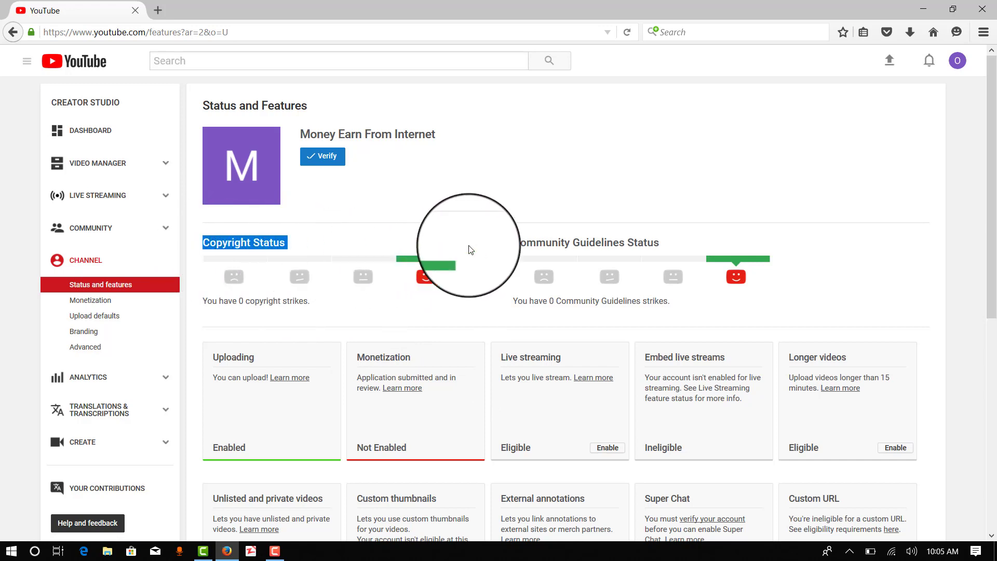
{"action": "left_click_drag", "start_coordinate": [514, 244], "coordinate": [663, 243]}
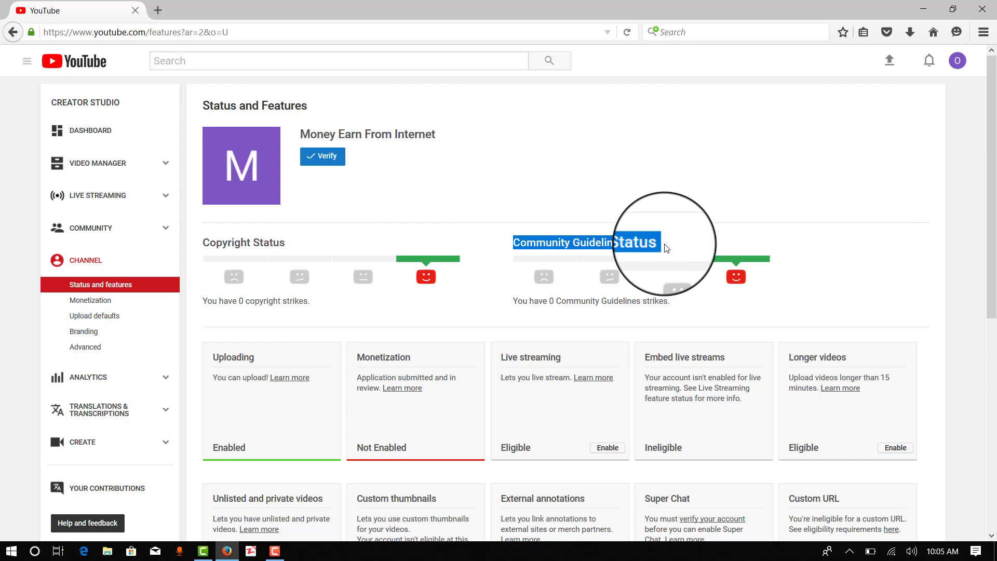
{"action": "left_click", "coordinate": [426, 280]}
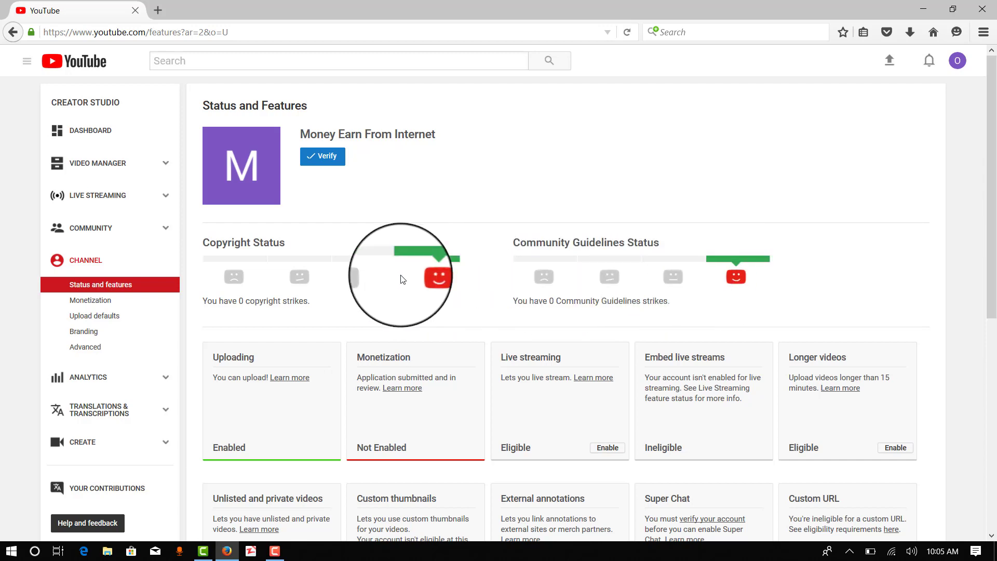
{"action": "left_click_drag", "start_coordinate": [240, 304], "coordinate": [255, 301]}
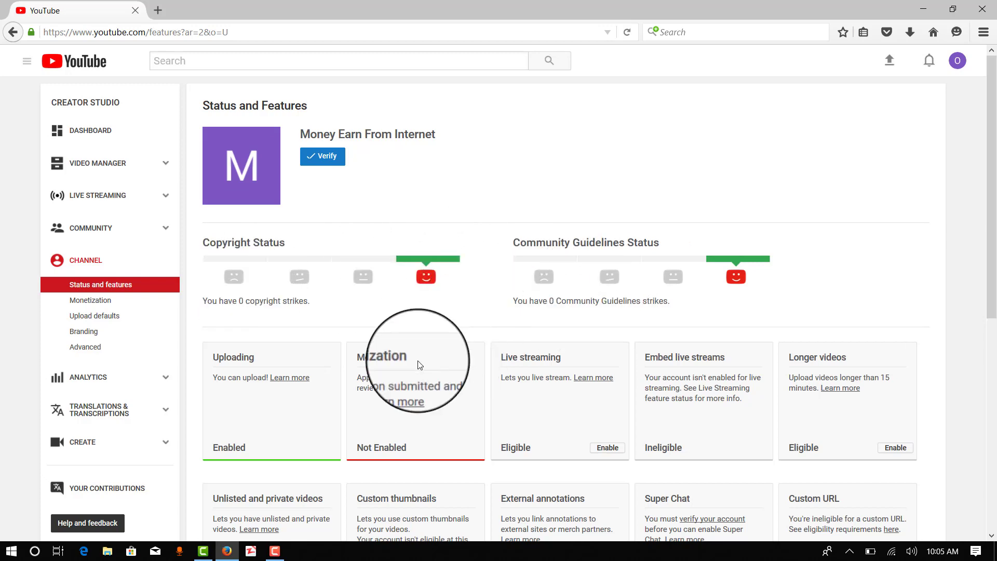
{"action": "left_click_drag", "start_coordinate": [374, 448], "coordinate": [434, 455]}
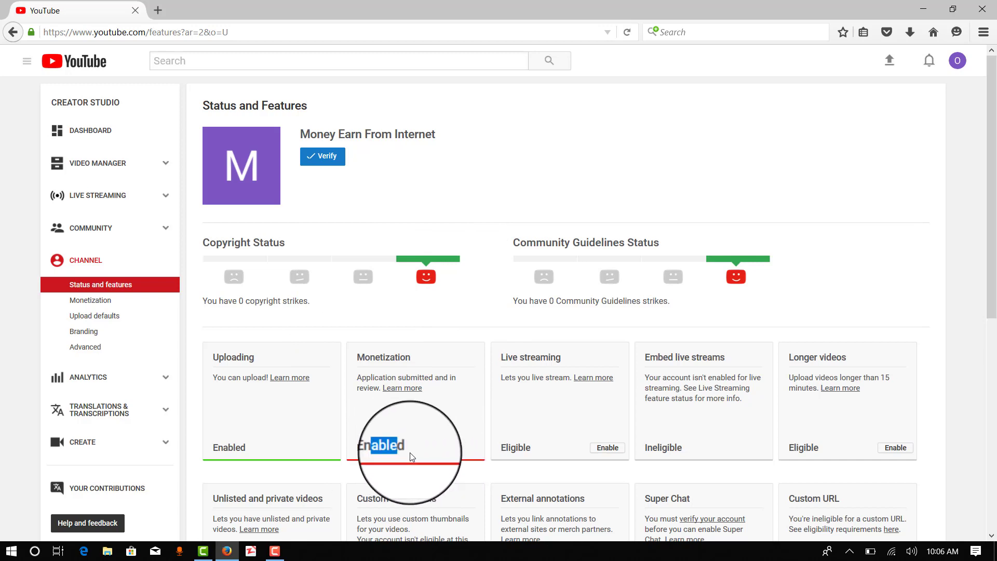
{"action": "left_click_drag", "start_coordinate": [377, 448], "coordinate": [415, 450]}
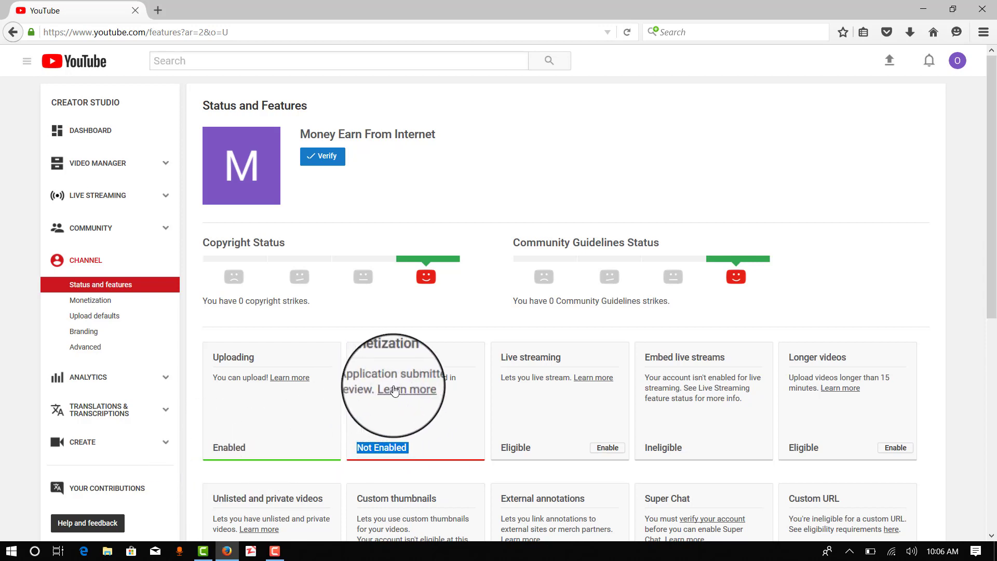
Go from the Creator Studio dashboard to the channel page, view the channel icon editing notice and cancel it.
{"action": "left_click", "coordinate": [103, 136]}
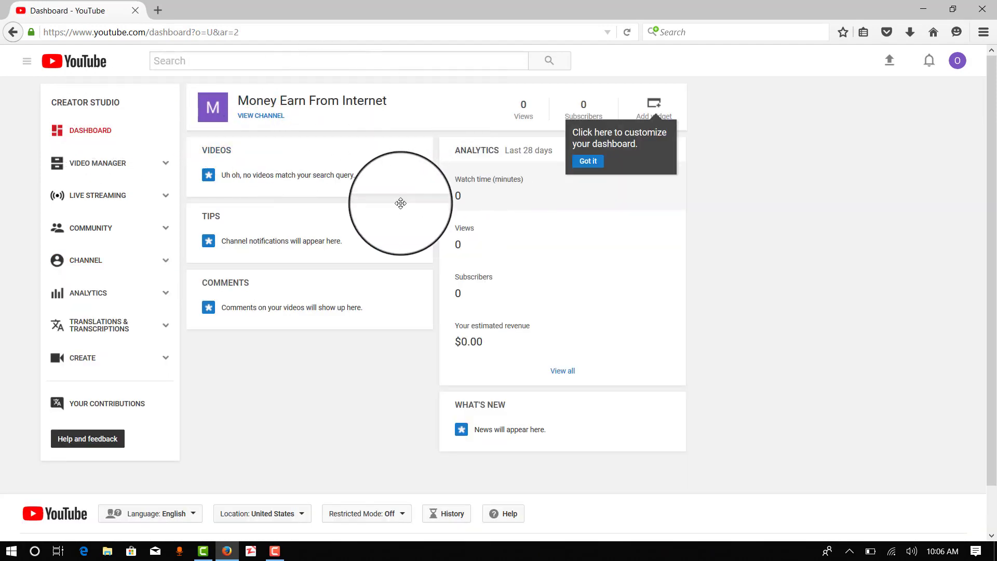
{"action": "left_click", "coordinate": [266, 107]}
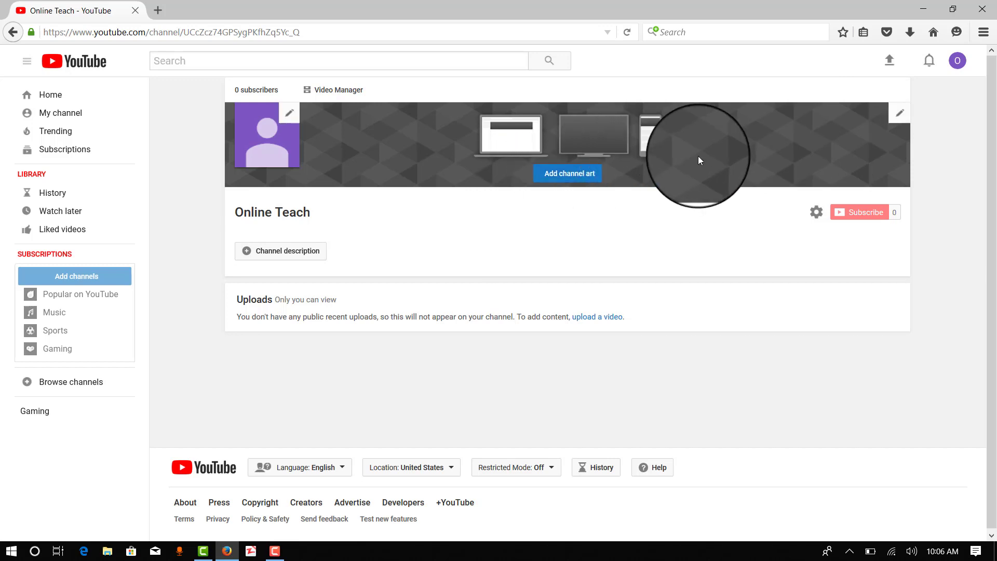
{"action": "left_click", "coordinate": [290, 115]}
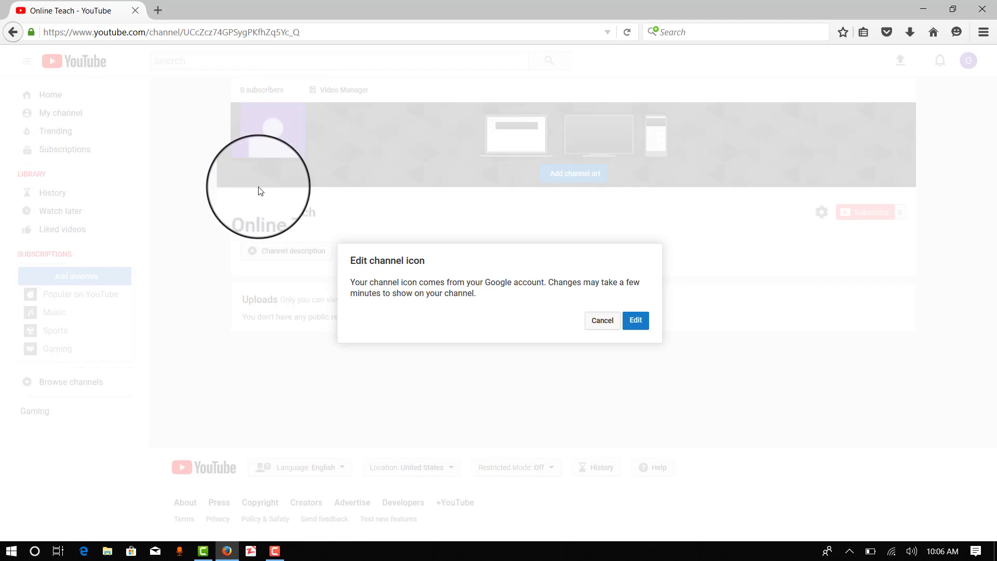
{"action": "left_click", "coordinate": [600, 325]}
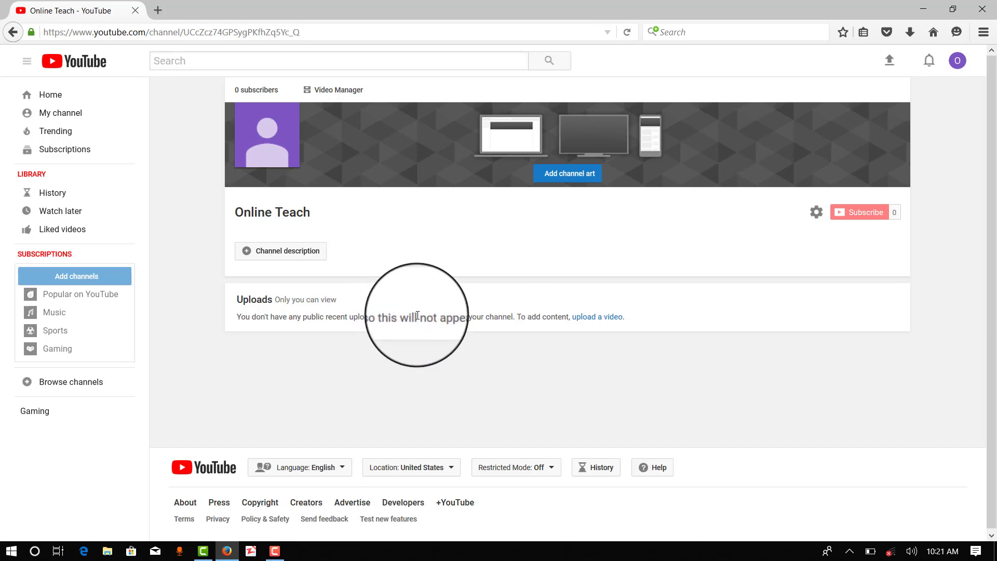
Read the notice in the channel page's Uploads section about public uploads and adding content.
{"action": "left_click_drag", "start_coordinate": [417, 316], "coordinate": [512, 317]}
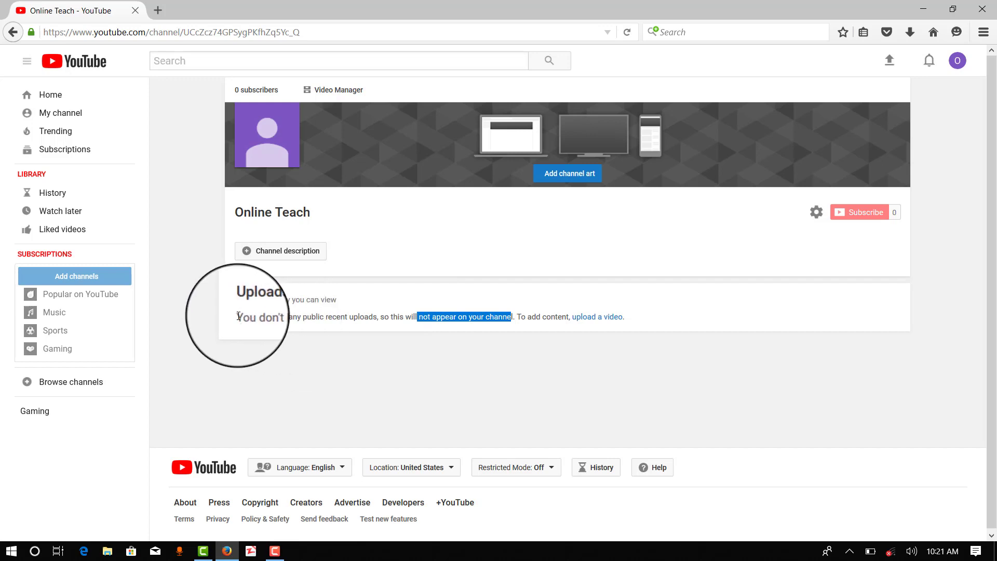
{"action": "left_click_drag", "start_coordinate": [238, 322], "coordinate": [334, 327]}
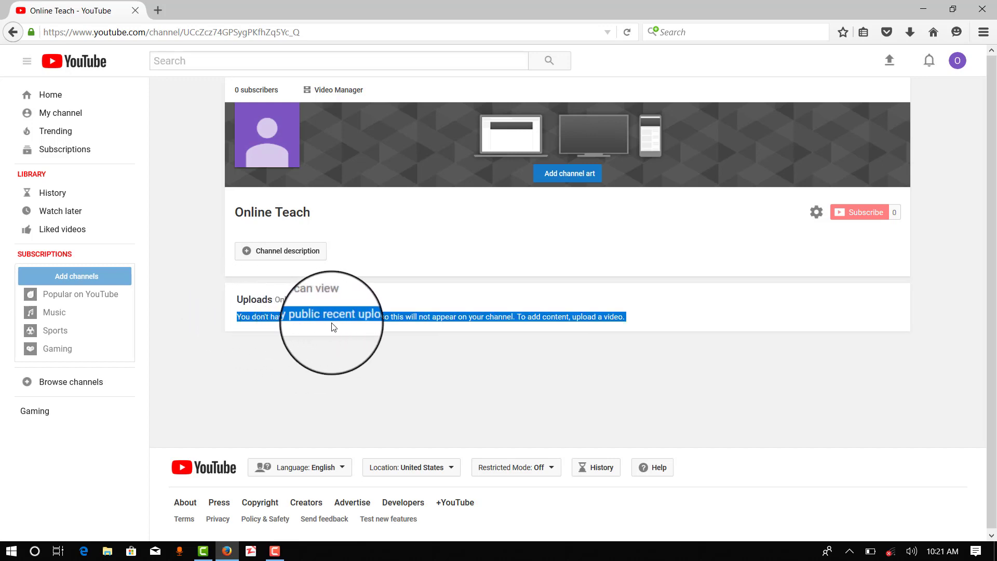
{"action": "left_click", "coordinate": [350, 320]}
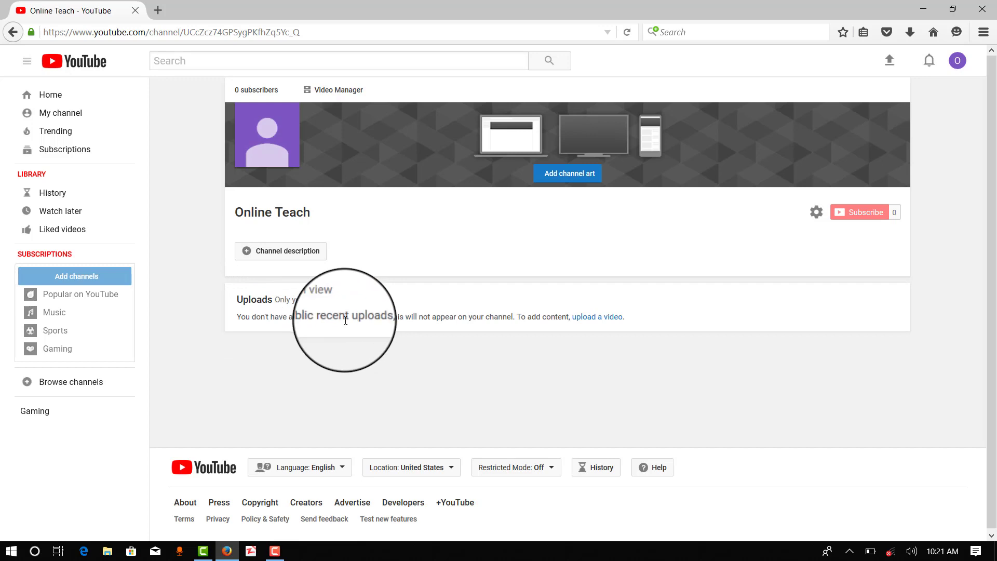
{"action": "left_click_drag", "start_coordinate": [351, 320], "coordinate": [383, 328]}
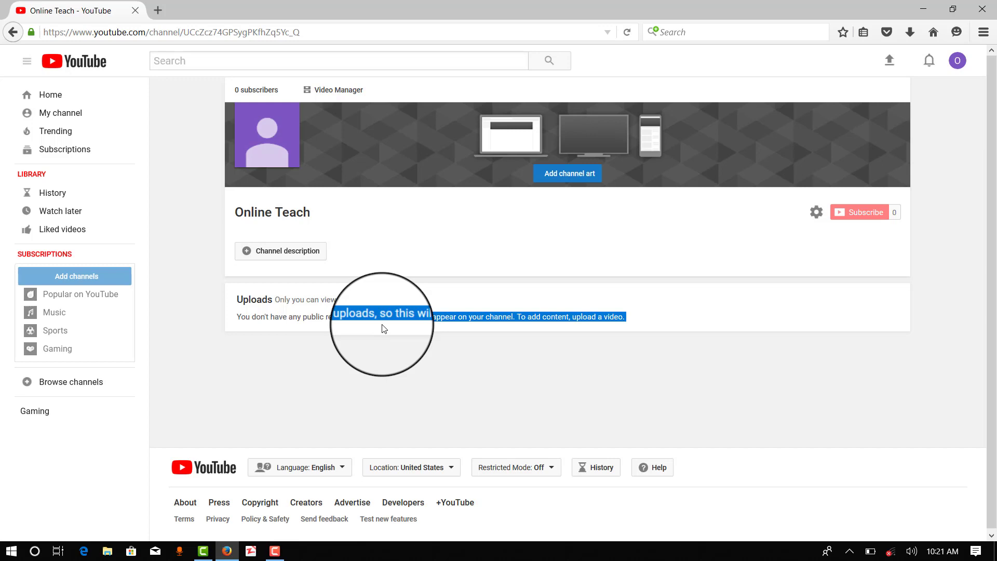
{"action": "left_click", "coordinate": [390, 340]}
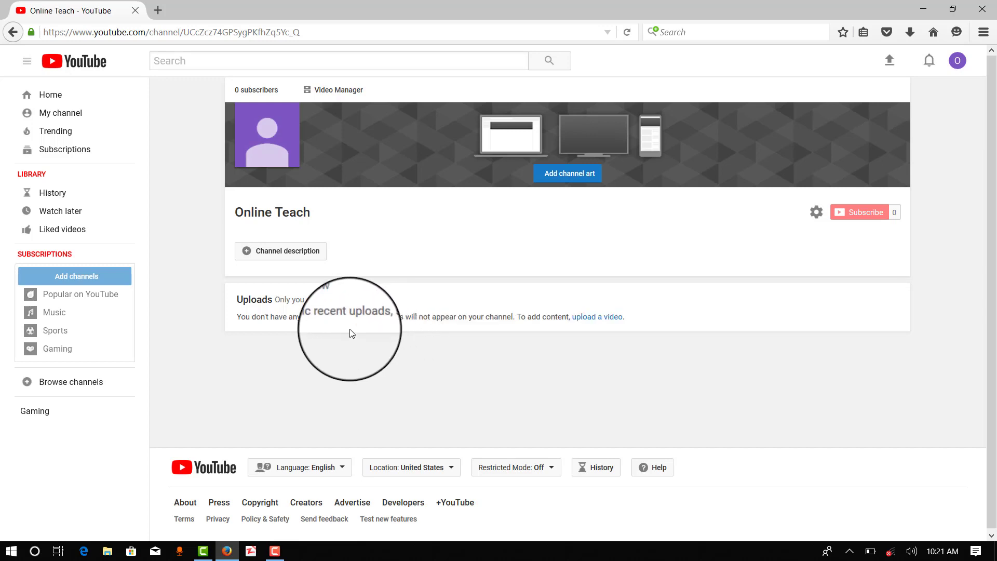
{"action": "left_click_drag", "start_coordinate": [350, 316], "coordinate": [454, 356]}
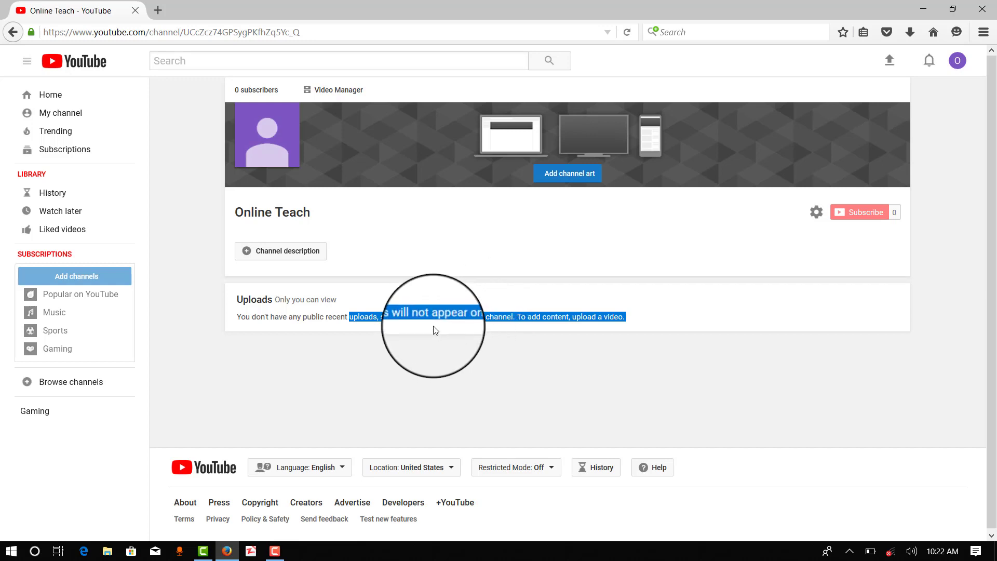
{"action": "left_click", "coordinate": [434, 353]}
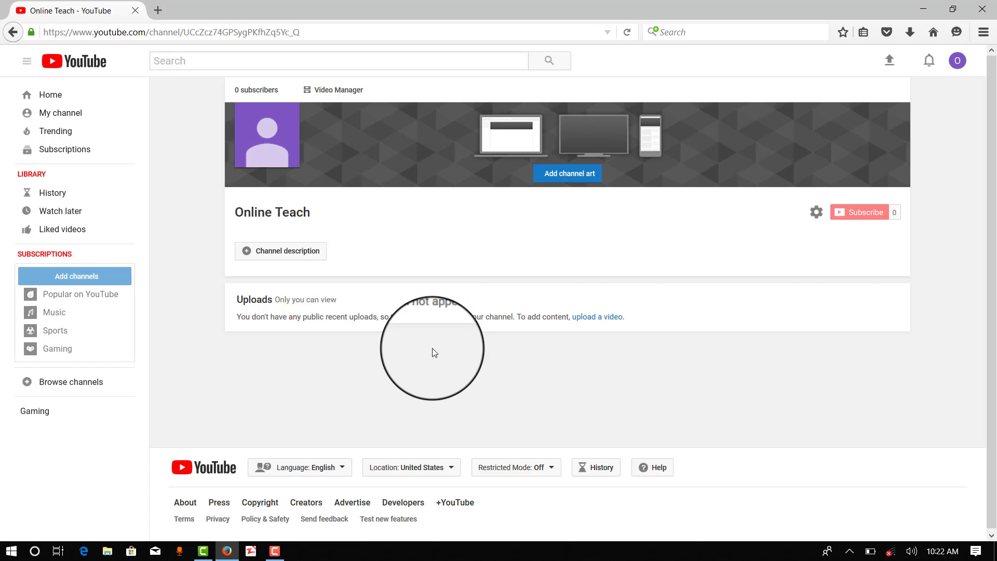